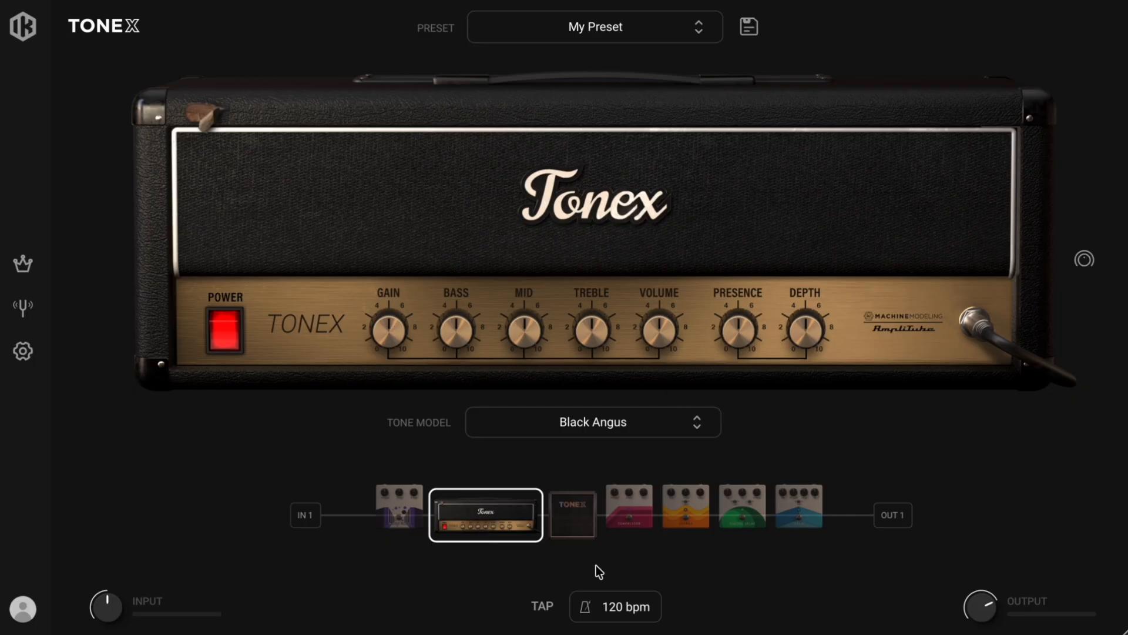
- Try the noise gate in the post position, set it back to pre, and check its effect choices
click(404, 530)
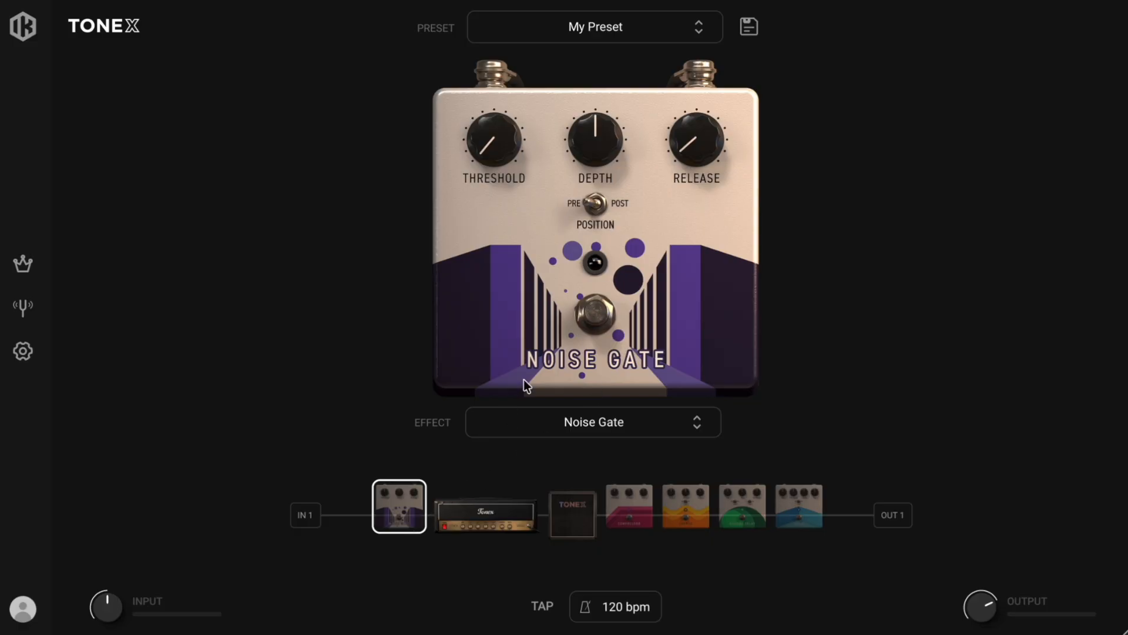
click(601, 203)
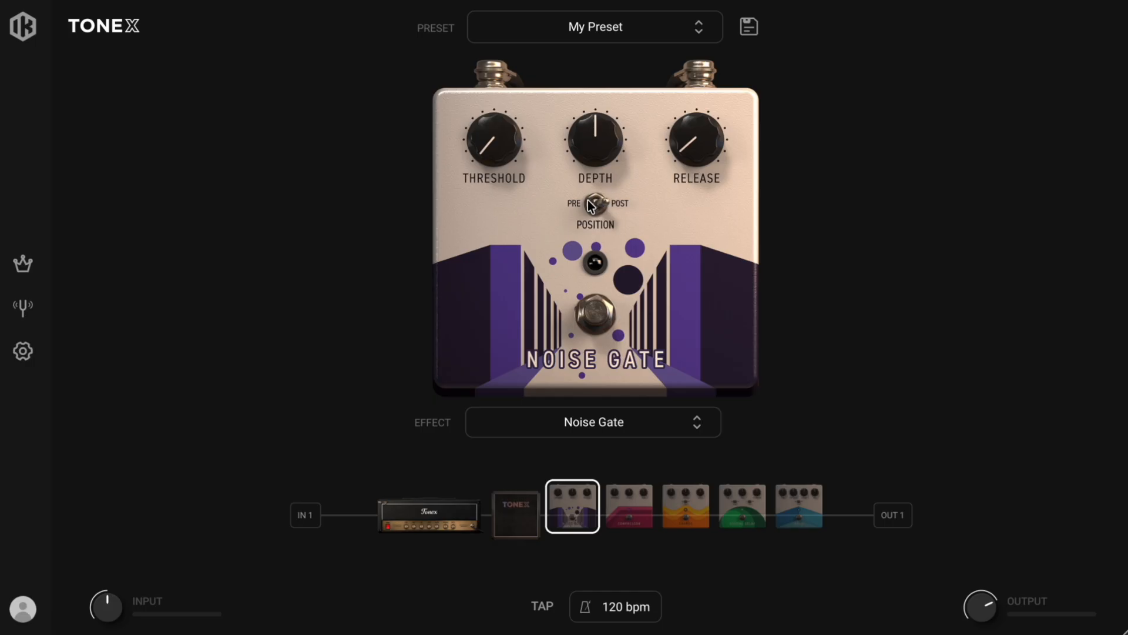
click(592, 204)
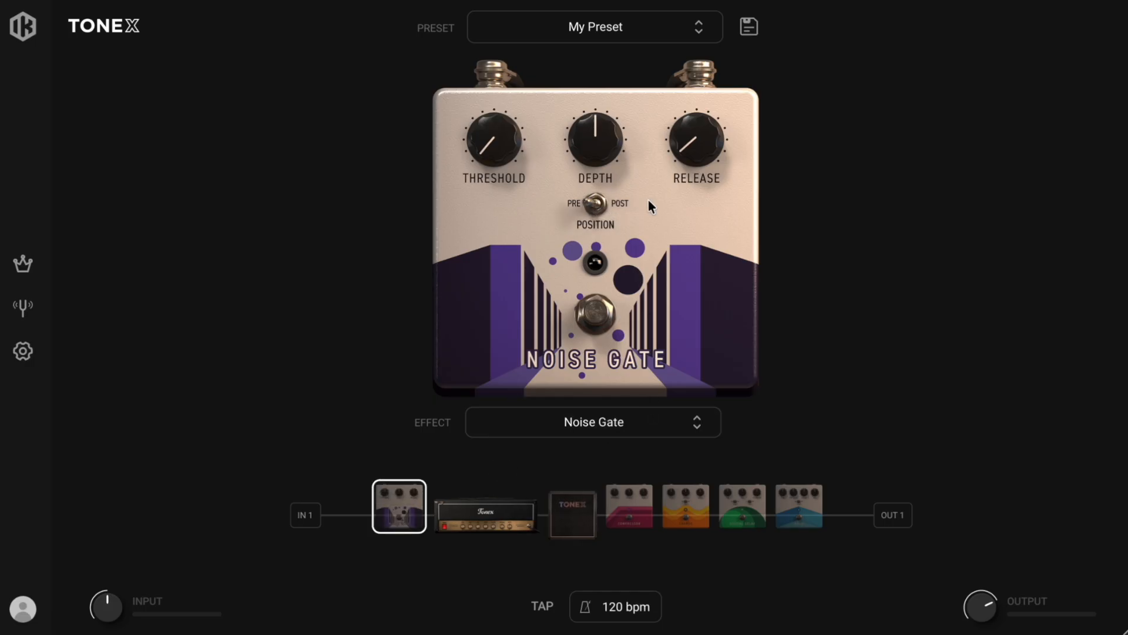
click(697, 419)
click(833, 387)
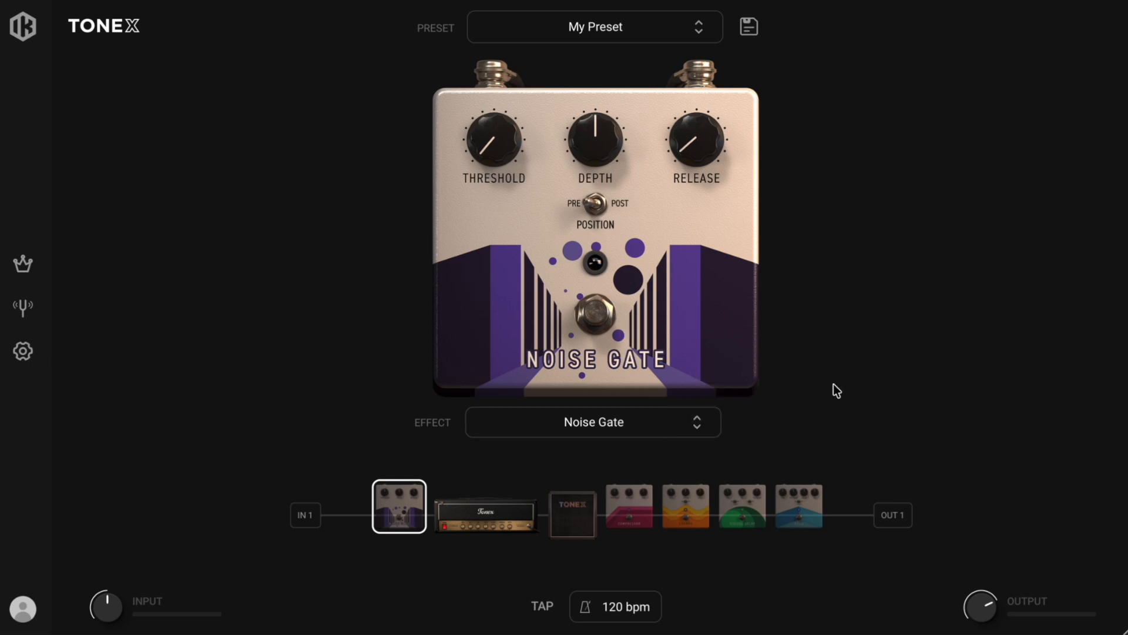
- Try the cabinet block's Off, Tone Model and Custom IR modes in turn
click(587, 518)
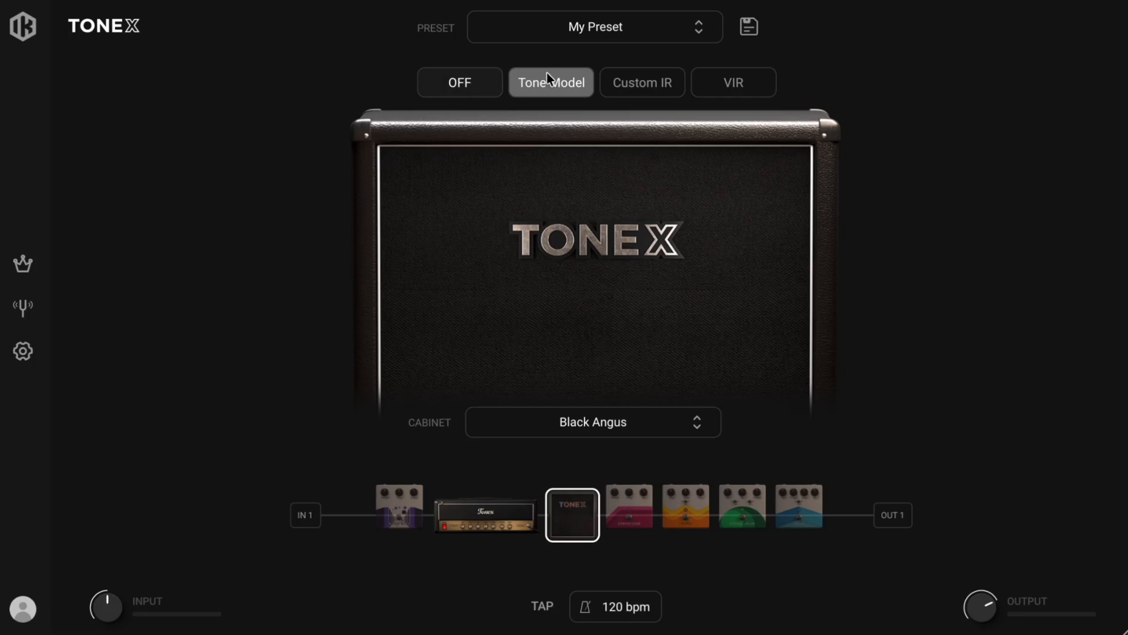
click(470, 85)
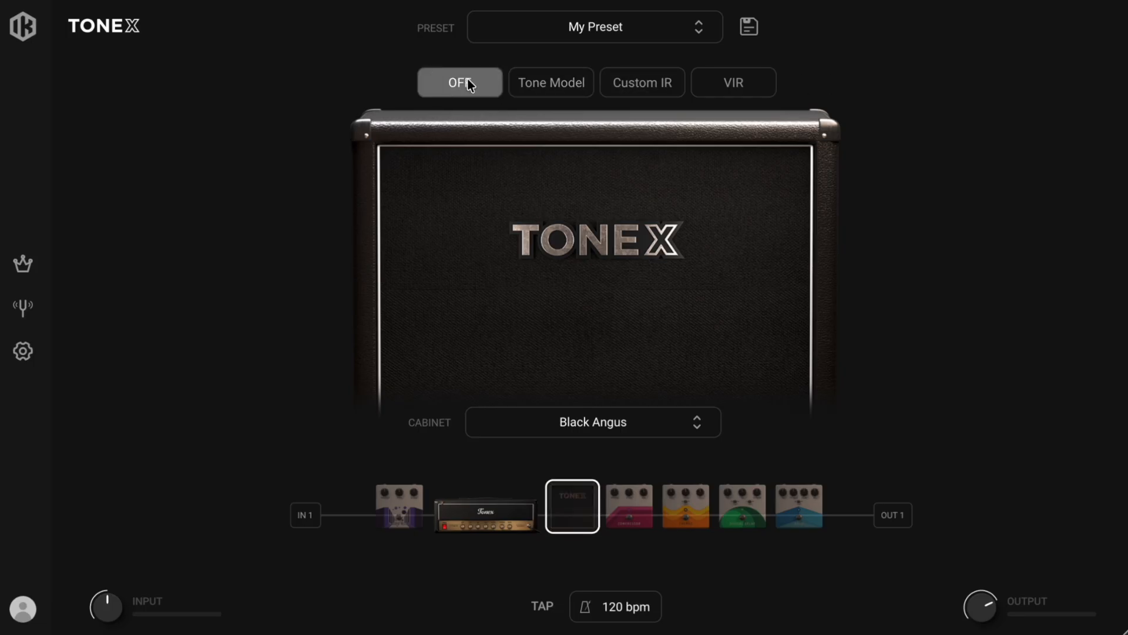
click(573, 82)
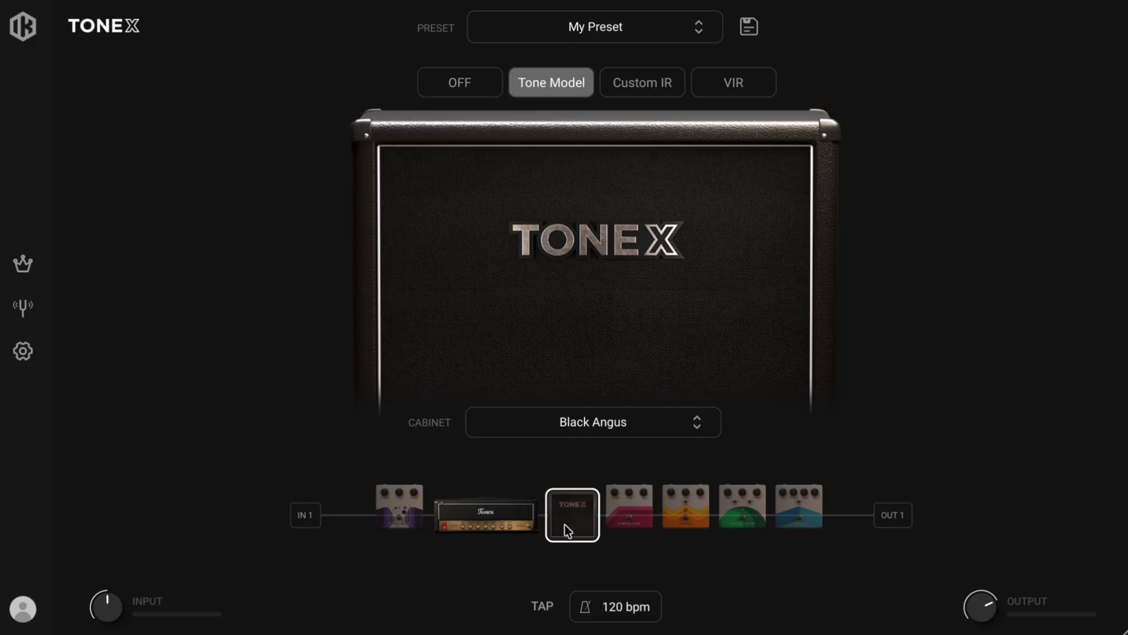
click(657, 87)
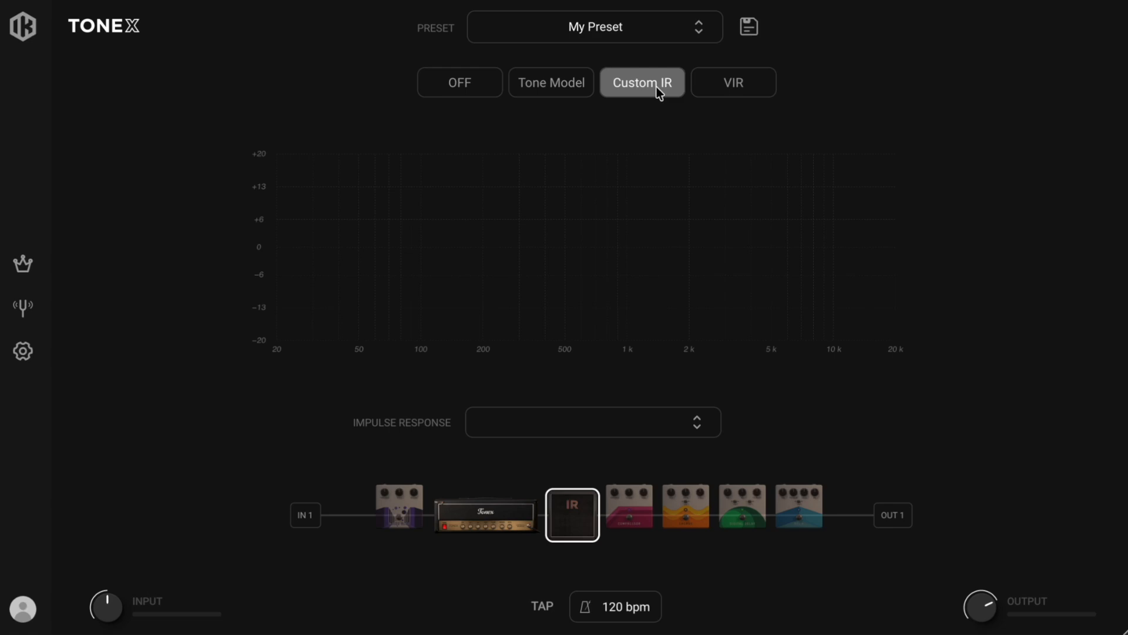
- Try the cabinet's VIR mode by moving mics 2 and 1 away from the speaker, and return the cabinet to Tone Model
click(730, 82)
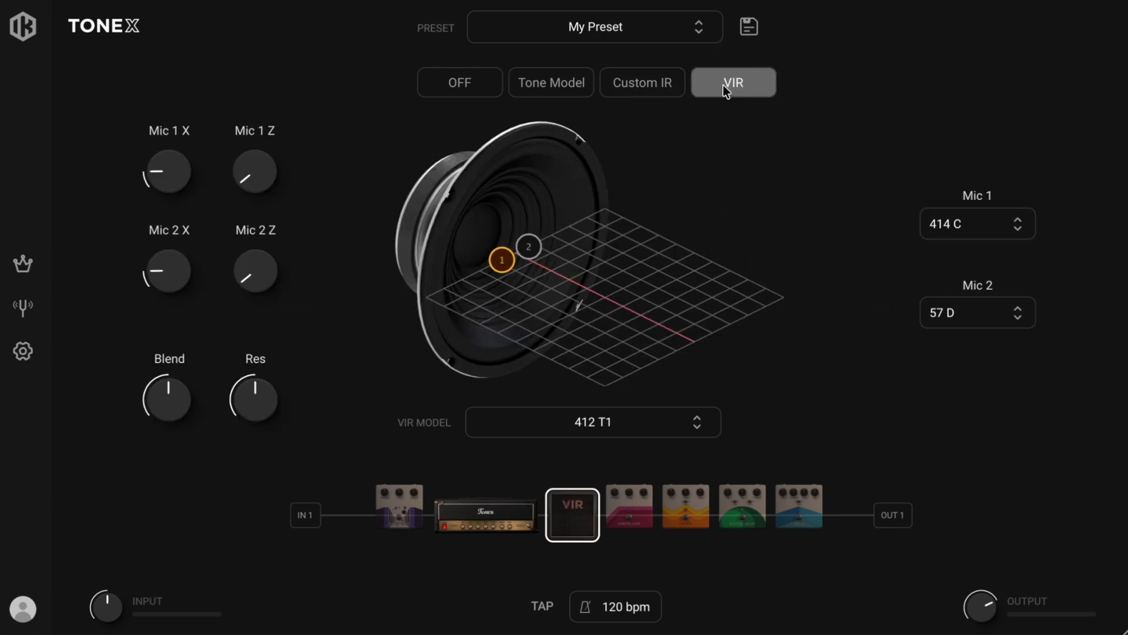
mouse_move(529, 246)
mouse_down()
mouse_move(628, 244)
mouse_move(647, 268)
mouse_move(632, 261)
mouse_up()
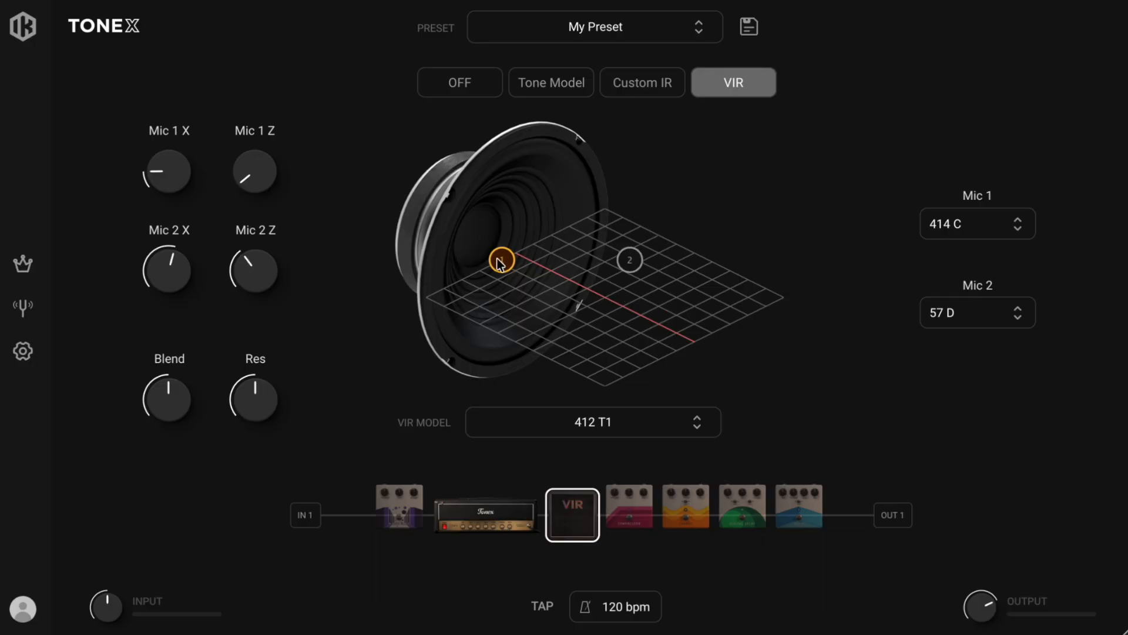
mouse_move(509, 260)
mouse_down()
mouse_move(516, 315)
mouse_move(516, 268)
mouse_move(531, 291)
mouse_up()
click(555, 82)
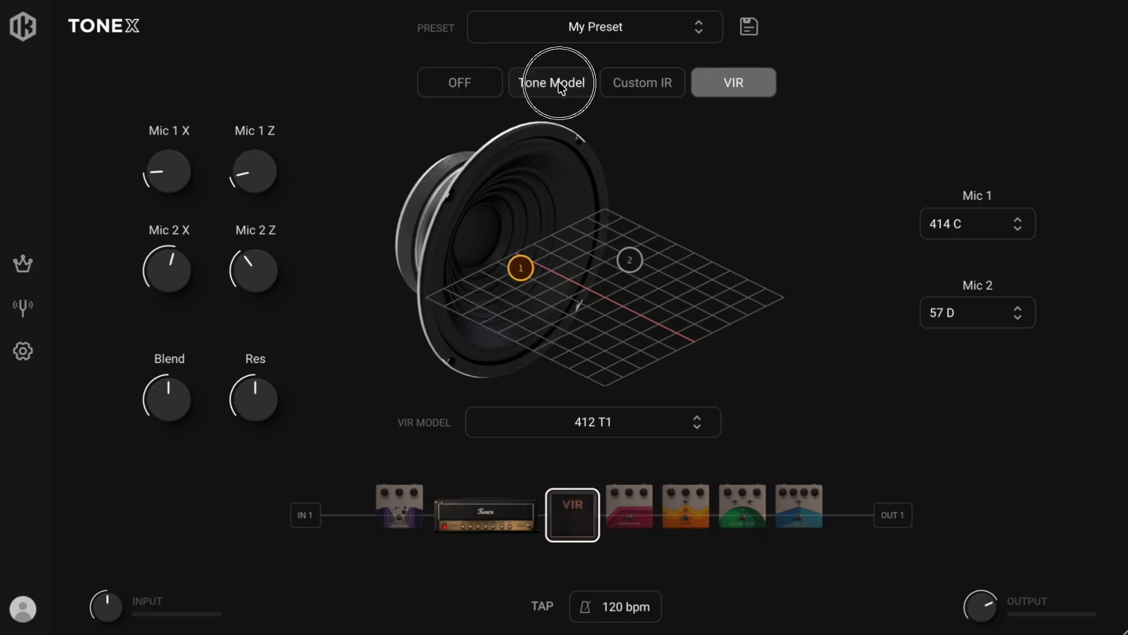
- Try the compressor in the pre position, set it back to post, and adjust its threshold
click(626, 493)
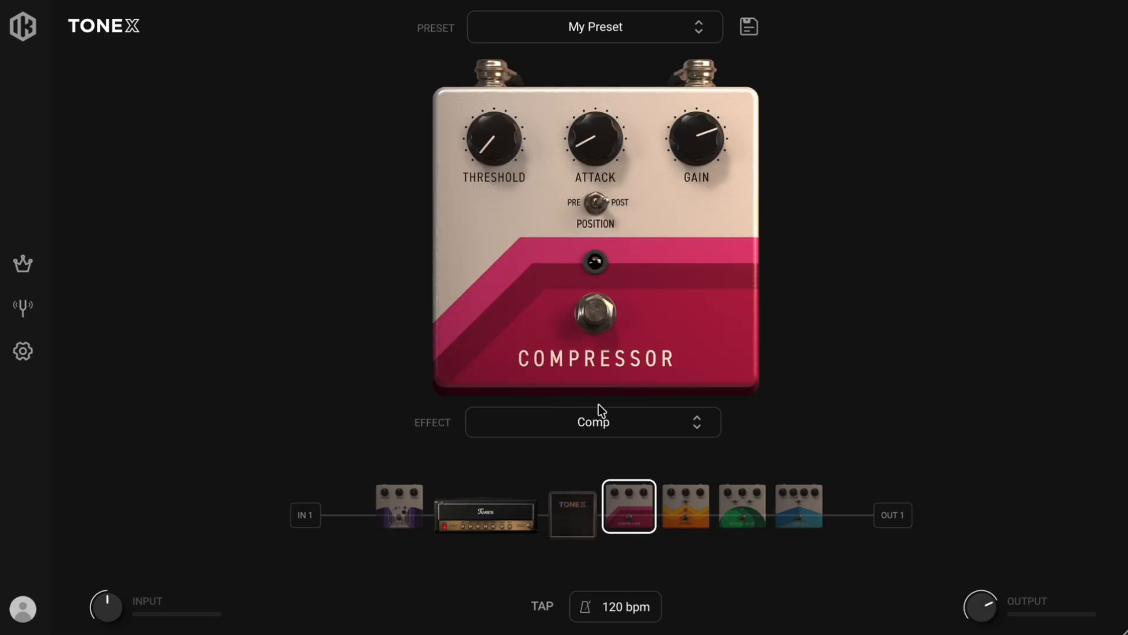
click(597, 198)
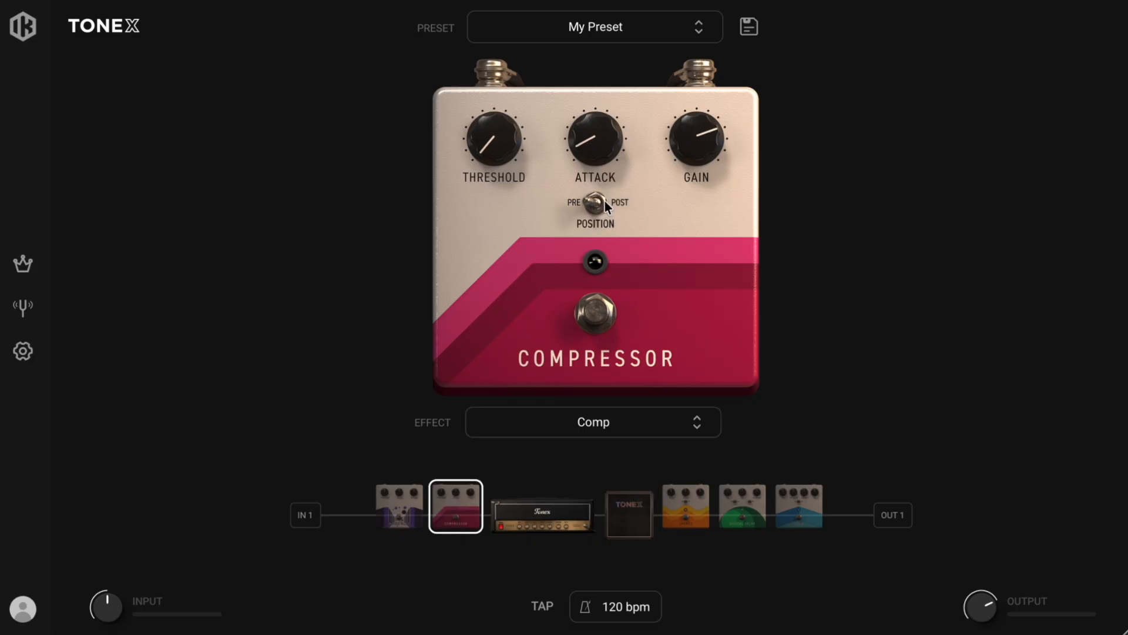
click(605, 202)
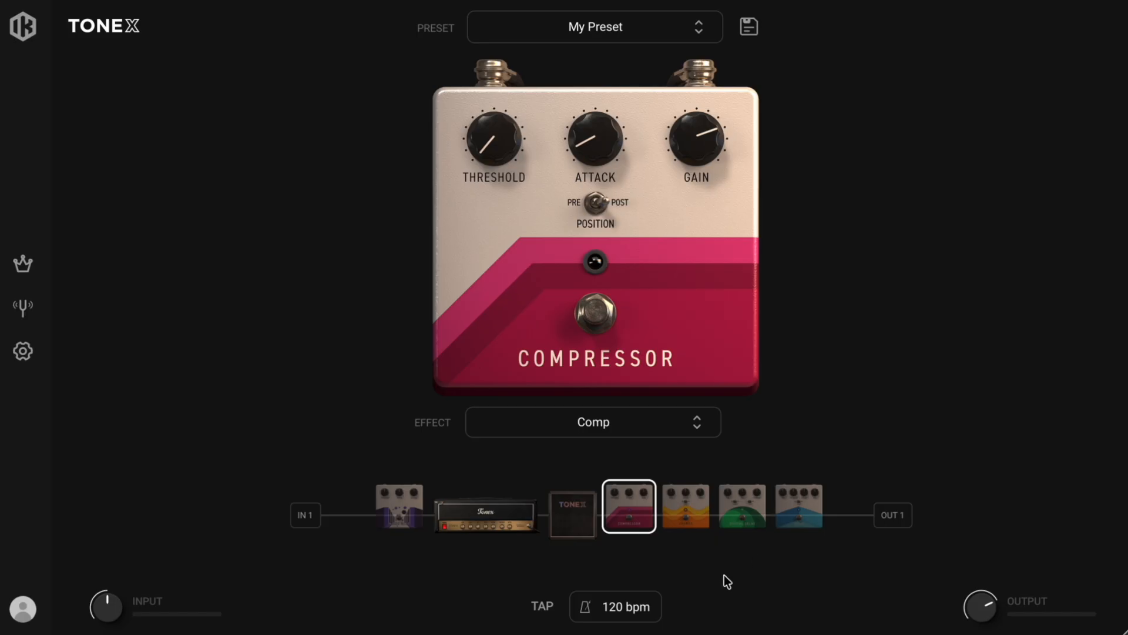
drag(494, 147, 485, 72)
- Switch the modulation pedal to TX Tremolo and back to TX Chorus, leaving the effect enabled
click(689, 502)
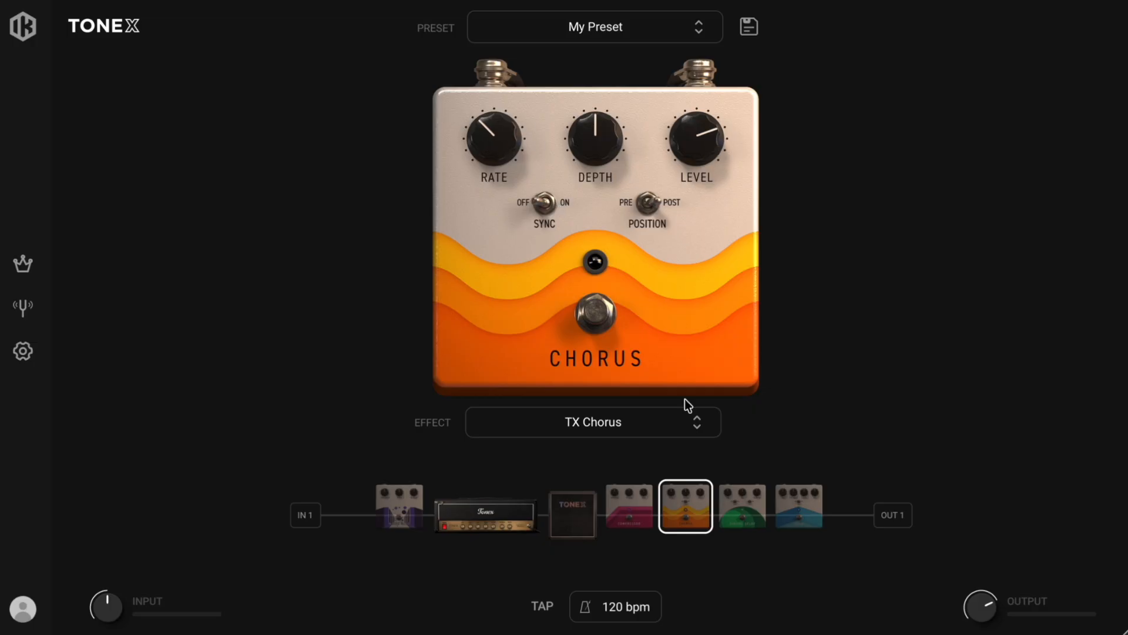
click(692, 423)
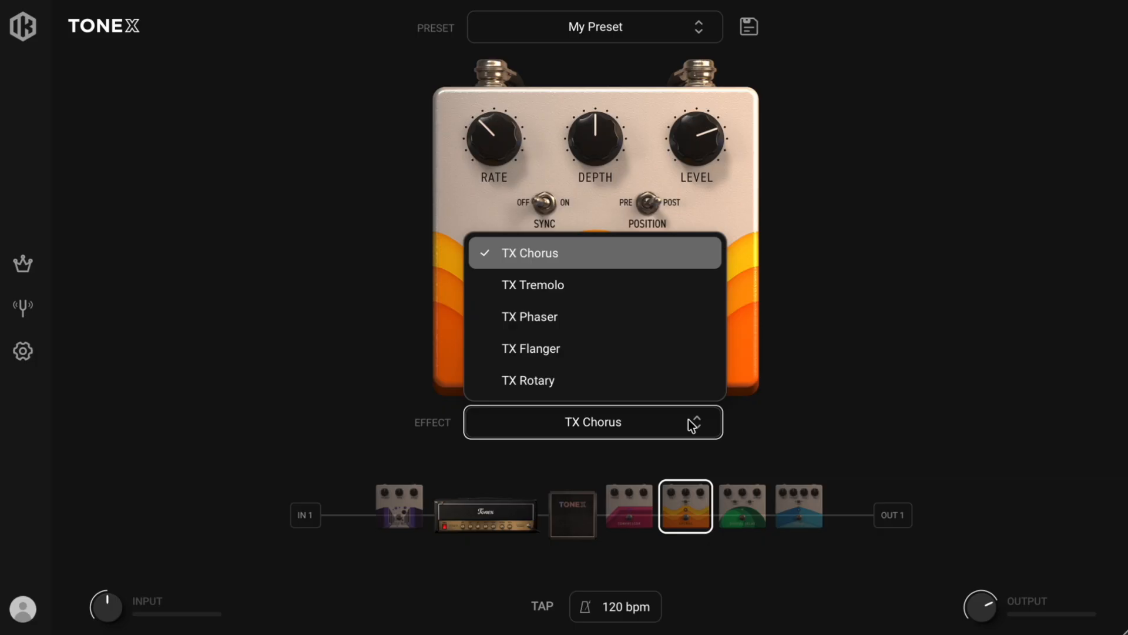
click(559, 286)
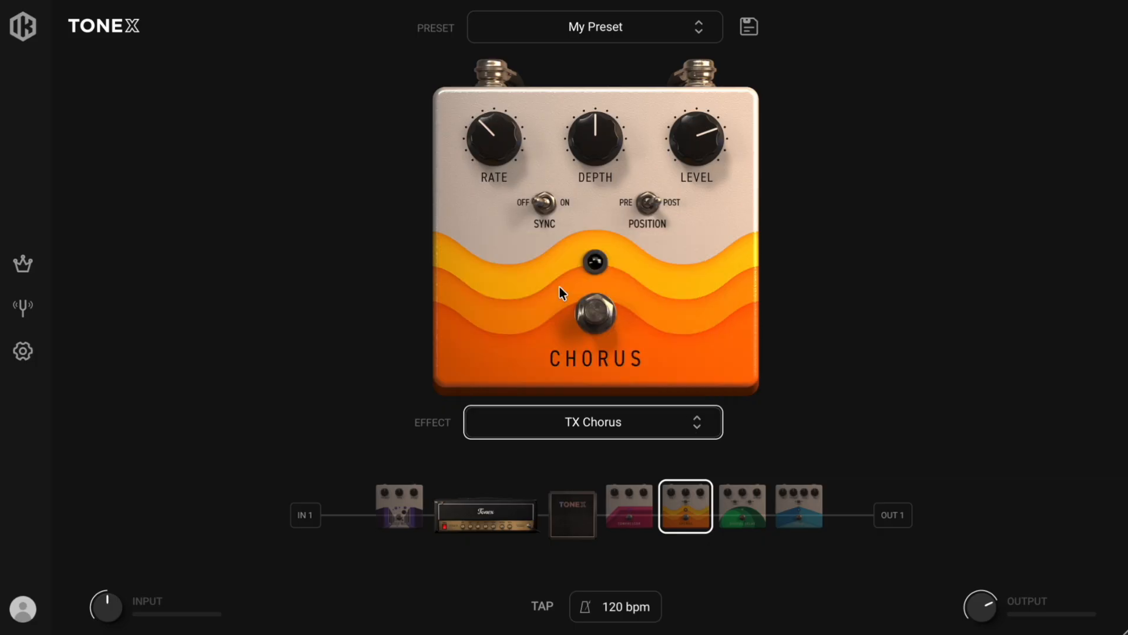
click(668, 418)
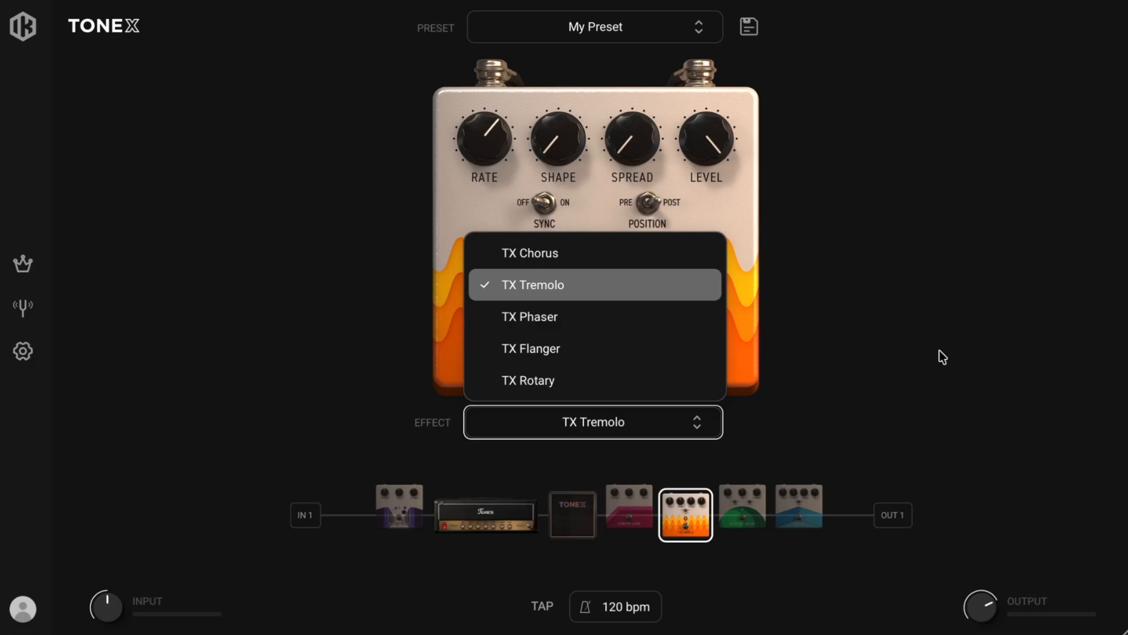
click(540, 254)
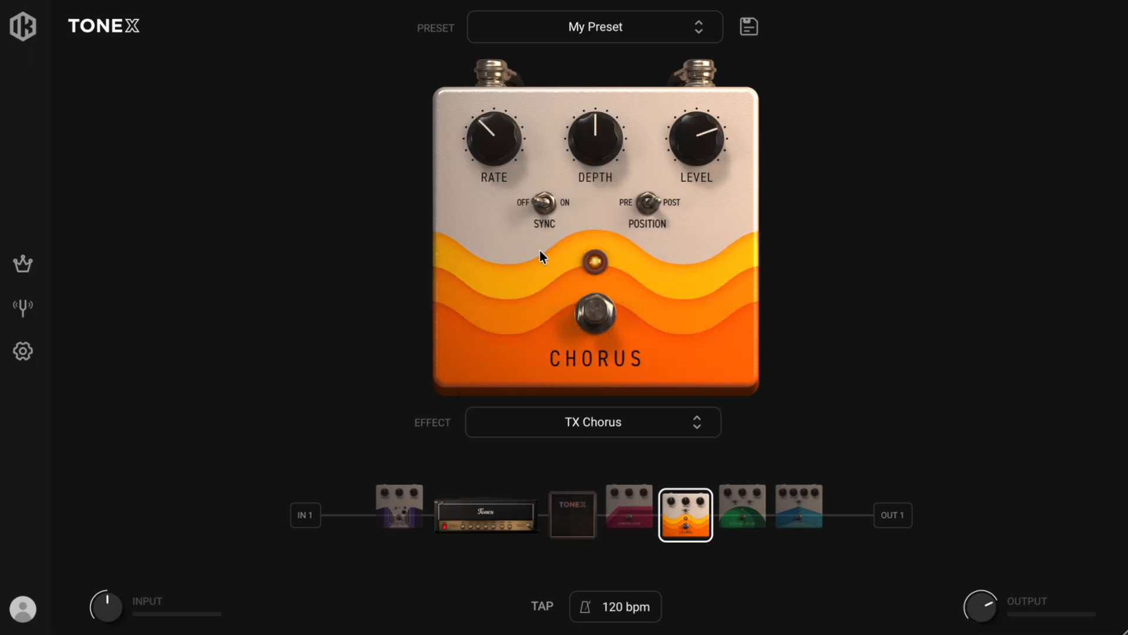
- Review the delay pedal's controls and its available effect types, keeping Digital Delay
click(742, 505)
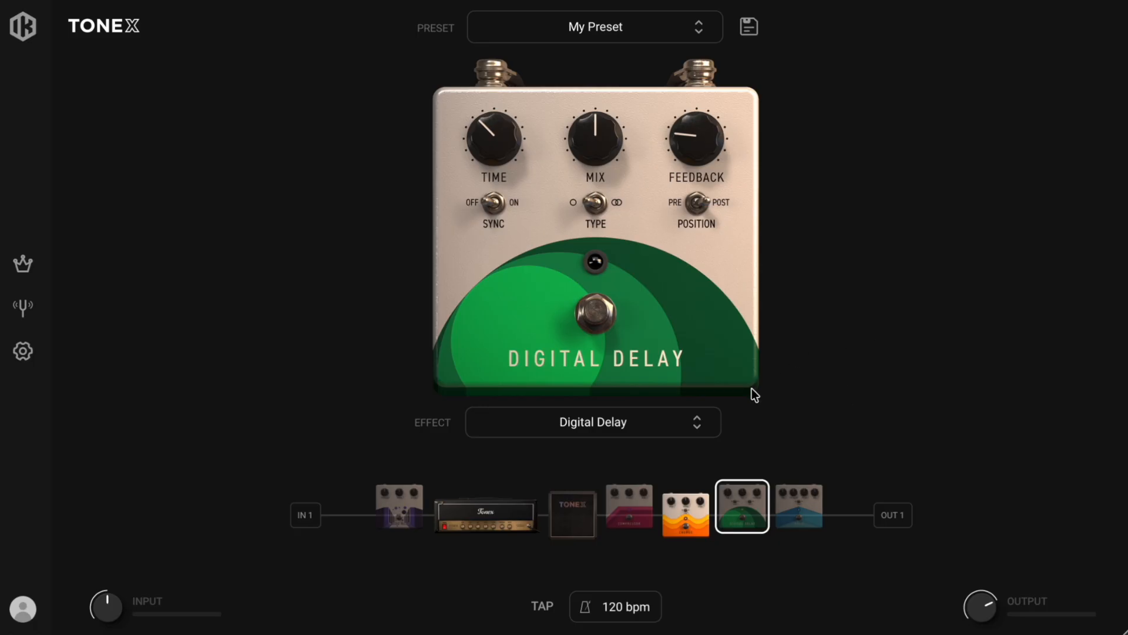
click(697, 418)
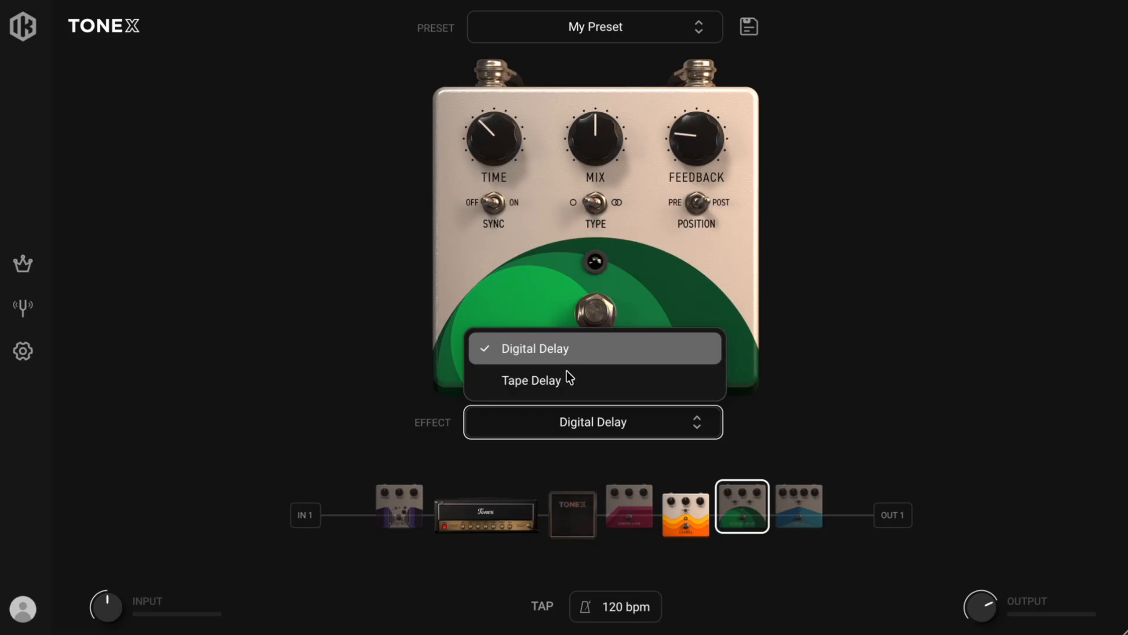
click(841, 307)
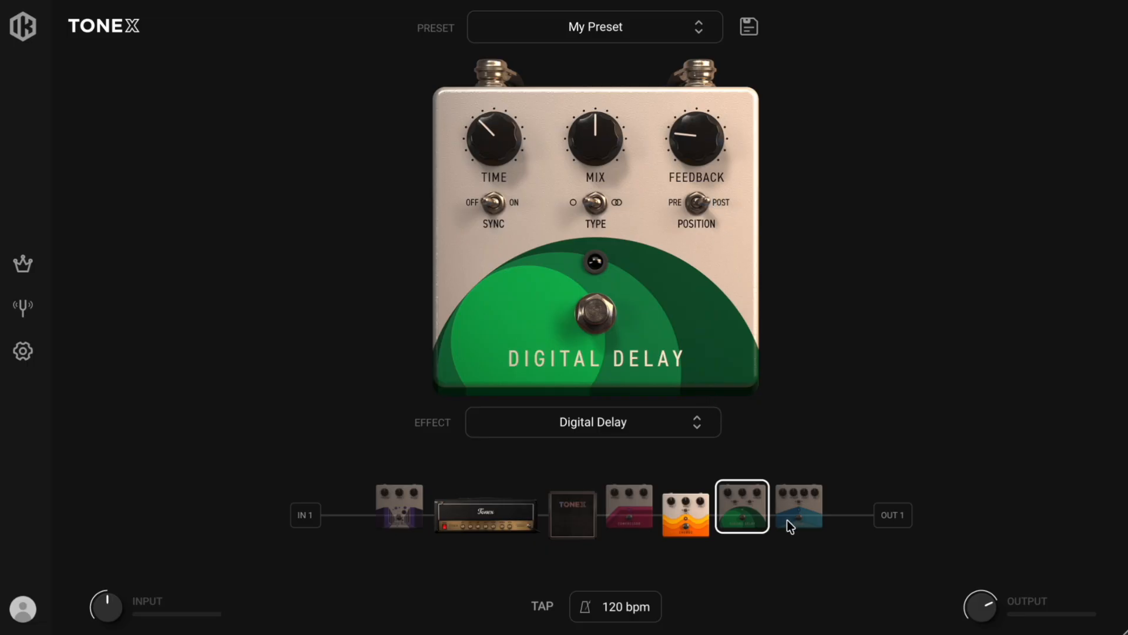
- Review the reverb pedal's available effect types, keeping Room, and go back to the amp's controls
click(811, 498)
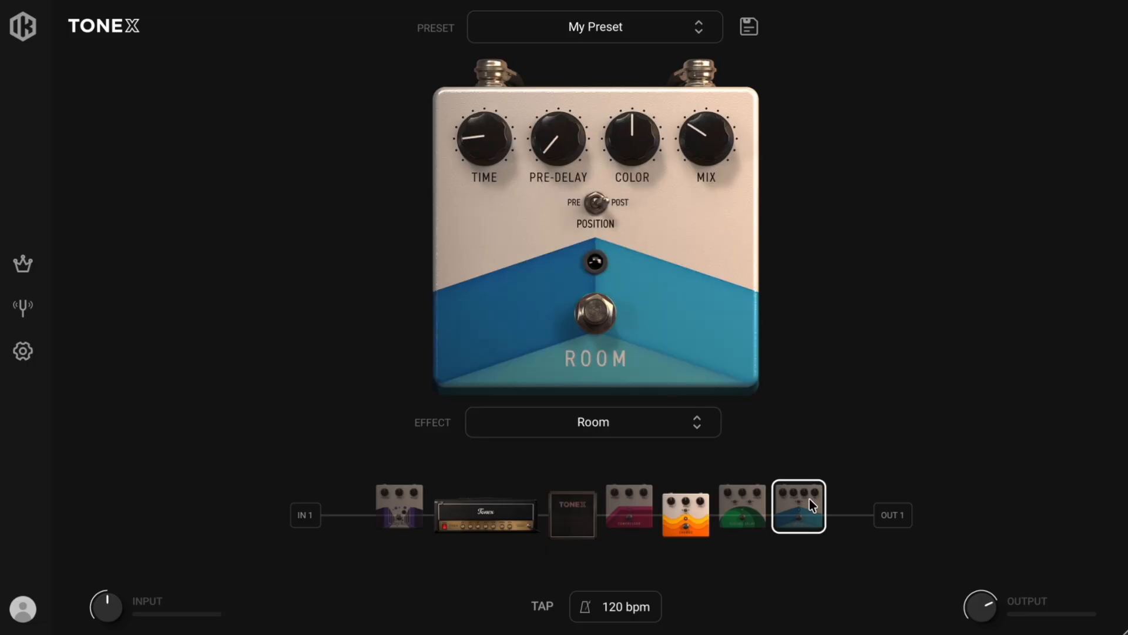
click(694, 427)
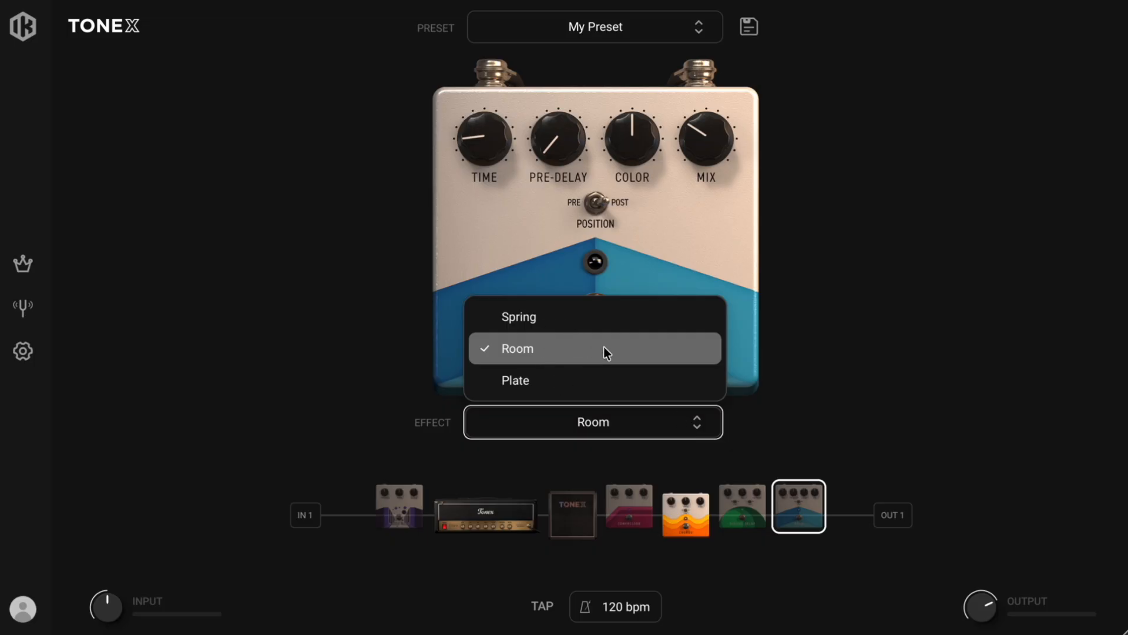
click(858, 387)
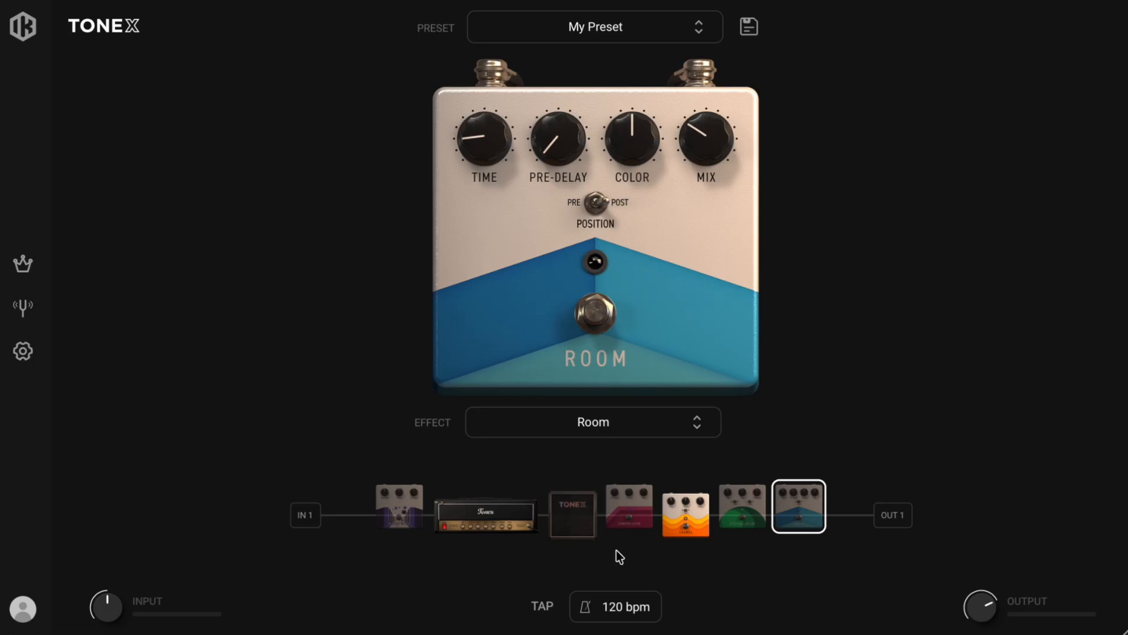
click(482, 513)
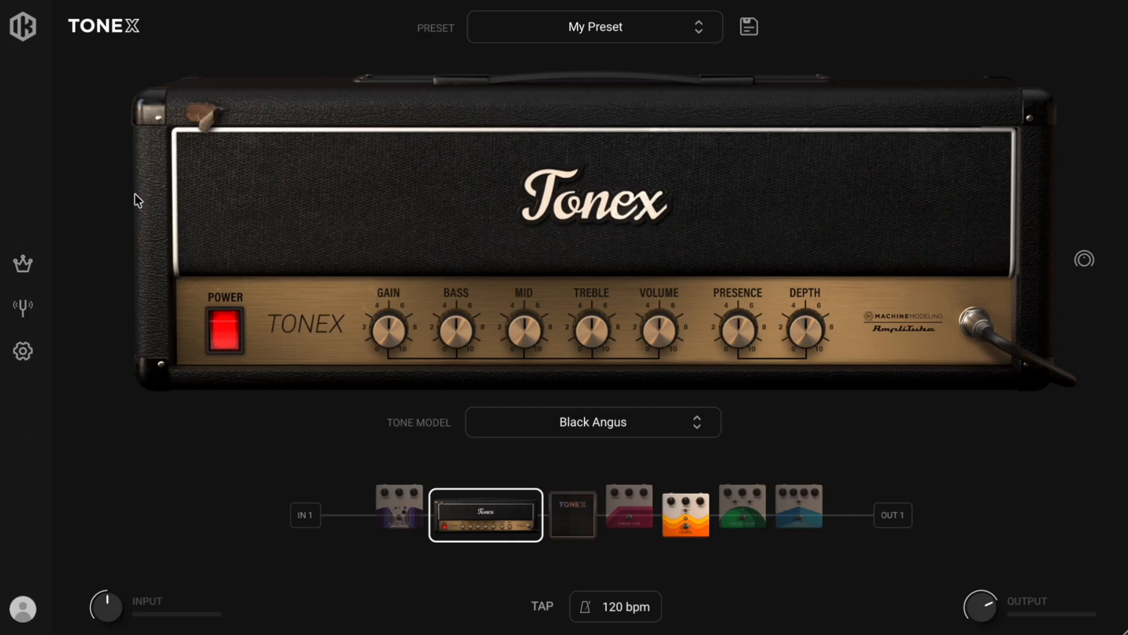
- Open the collections browser and look through the available tone model collections
click(26, 270)
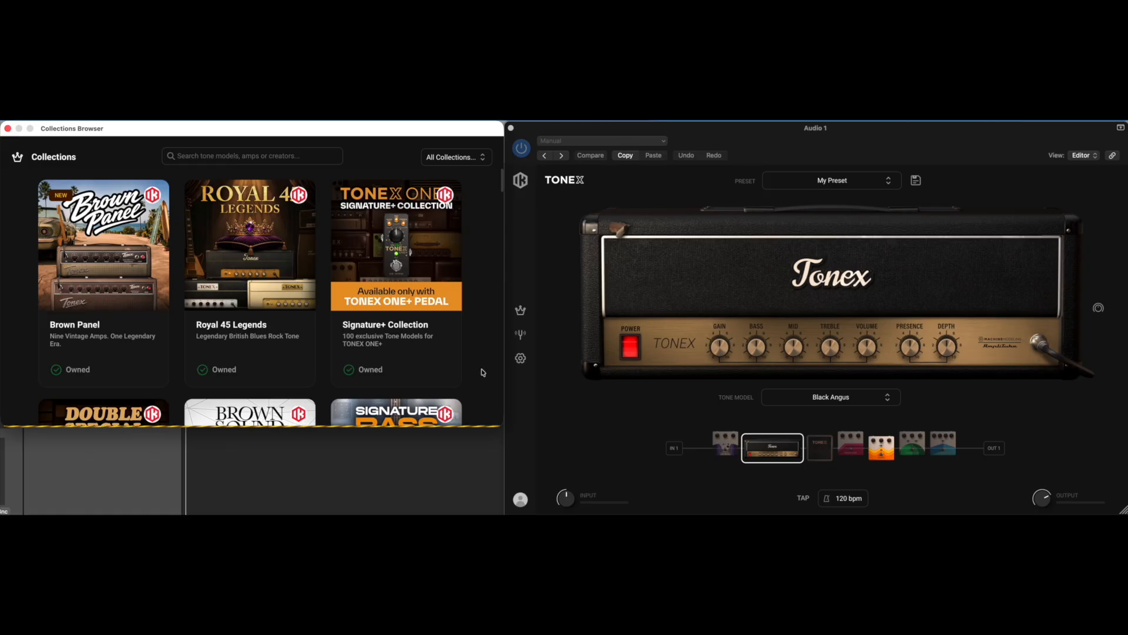
scroll(481, 371, down, 3)
scroll(483, 372, down, 10)
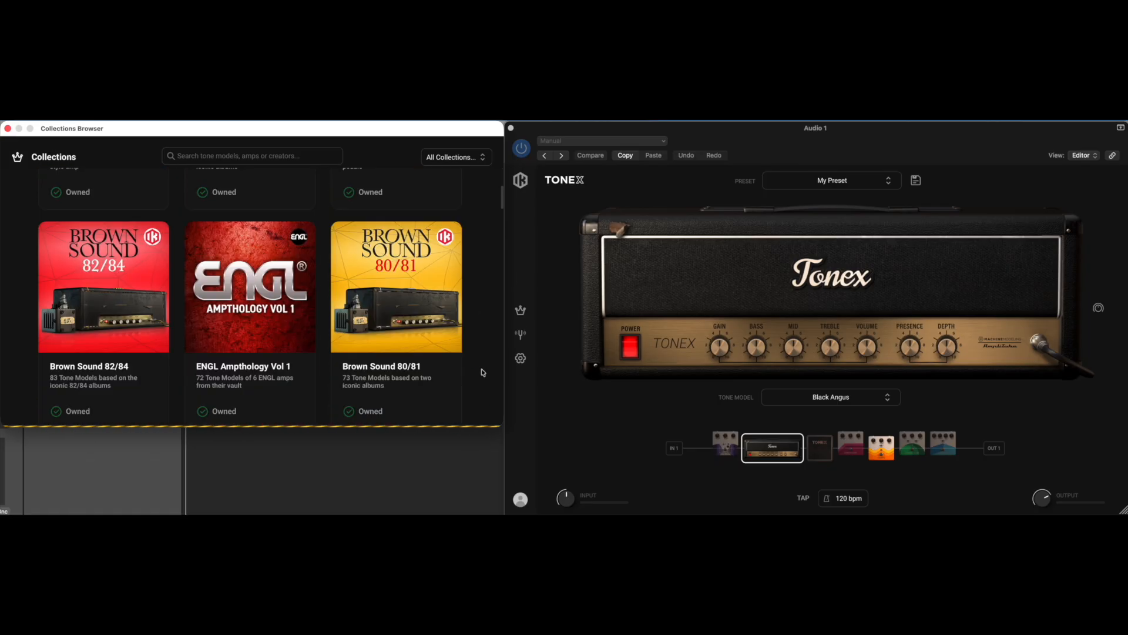
scroll(484, 372, down, 10)
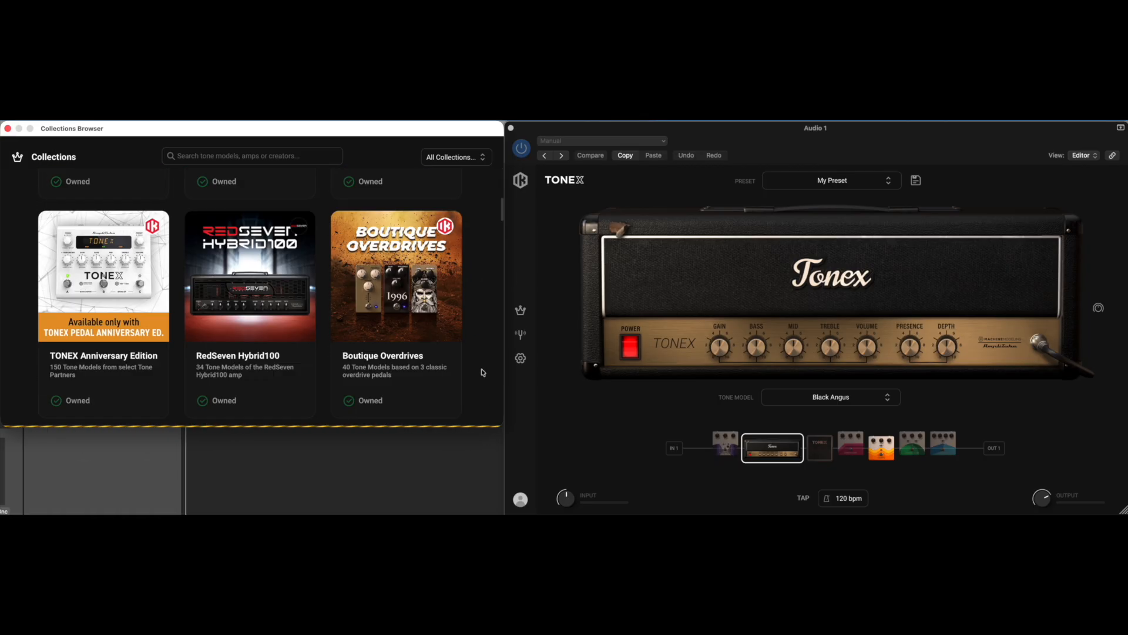
scroll(483, 372, down, 8)
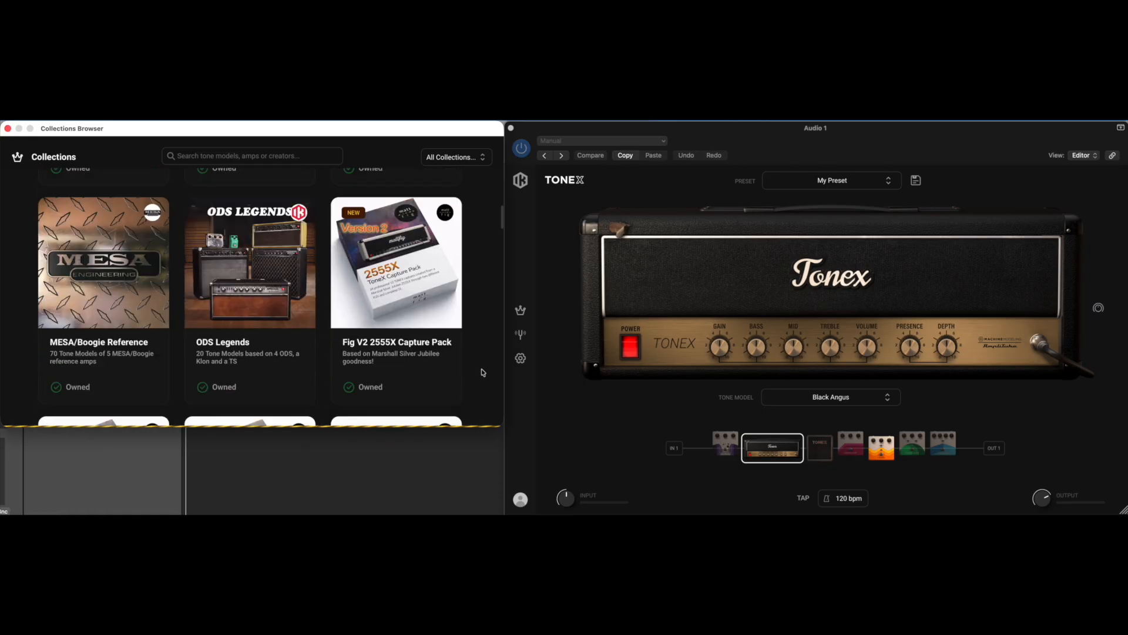
scroll(483, 372, down, 5)
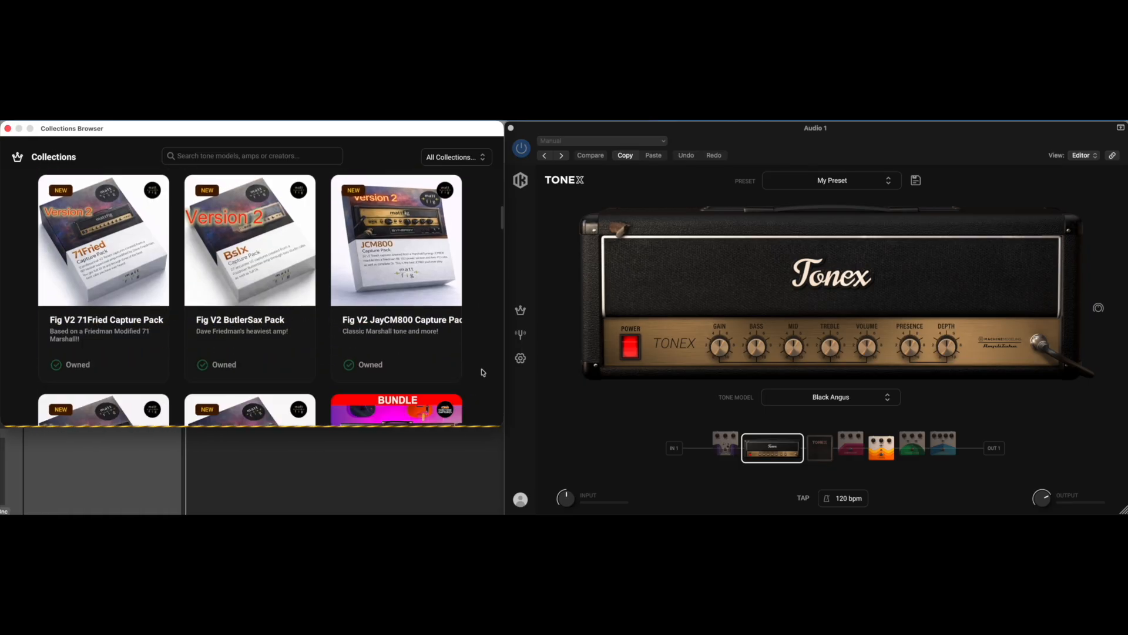
scroll(483, 372, up, 12)
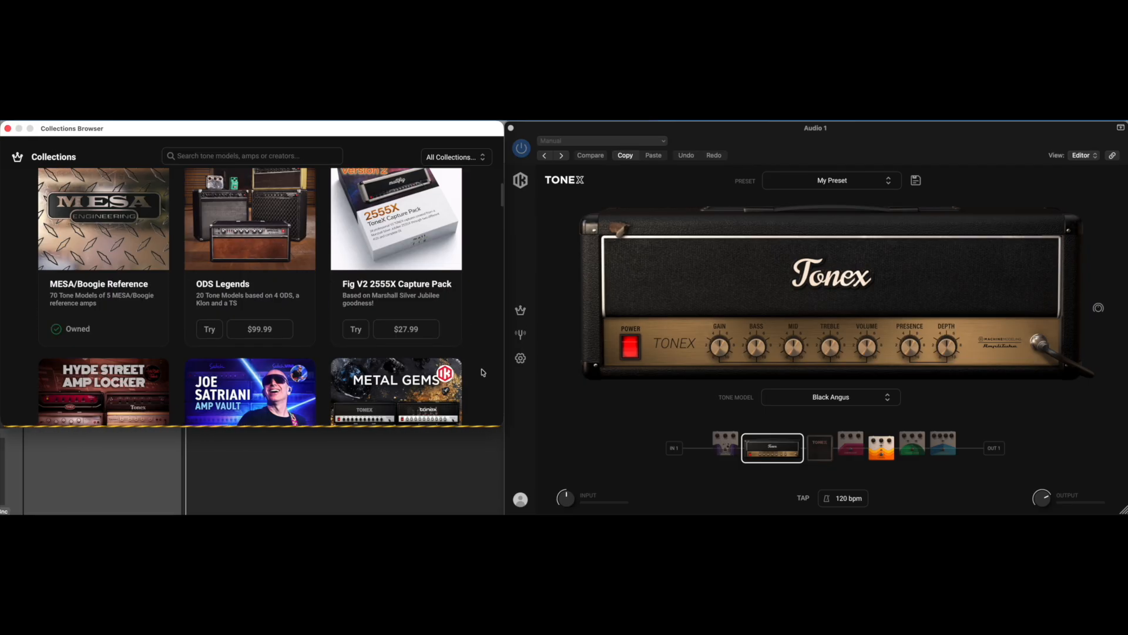
scroll(484, 372, down, 3)
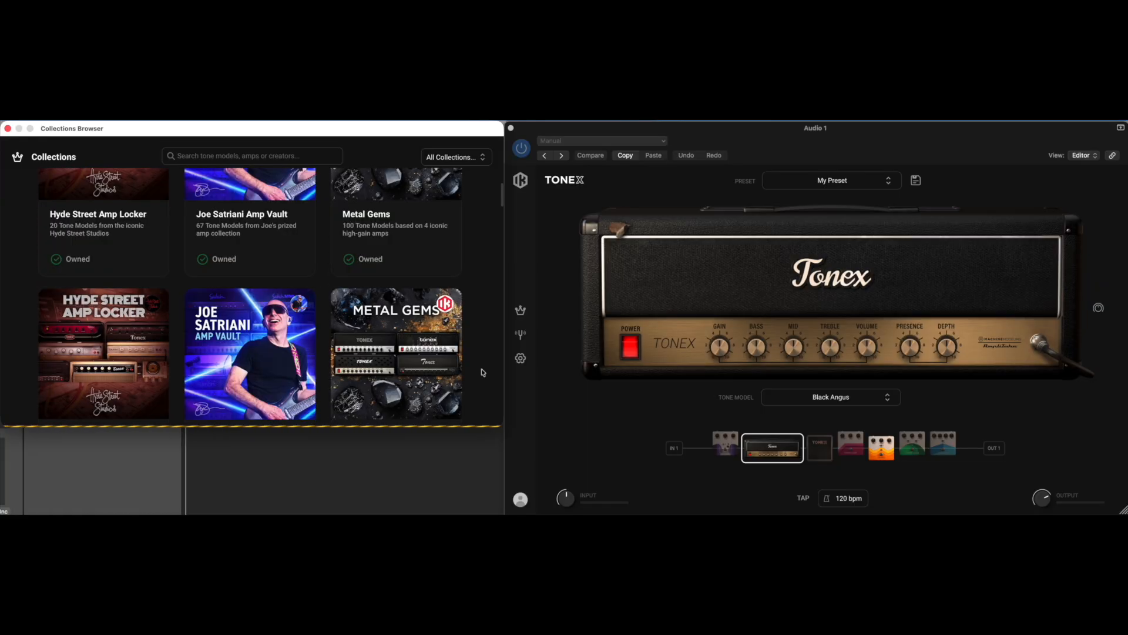
scroll(483, 372, down, 6)
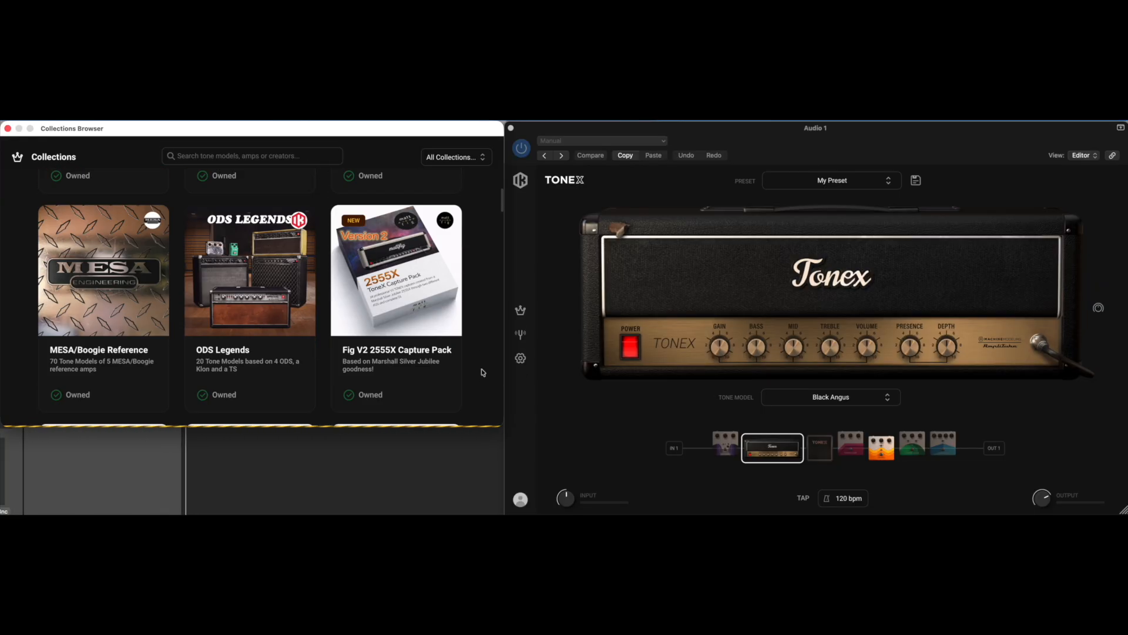
scroll(483, 372, down, 10)
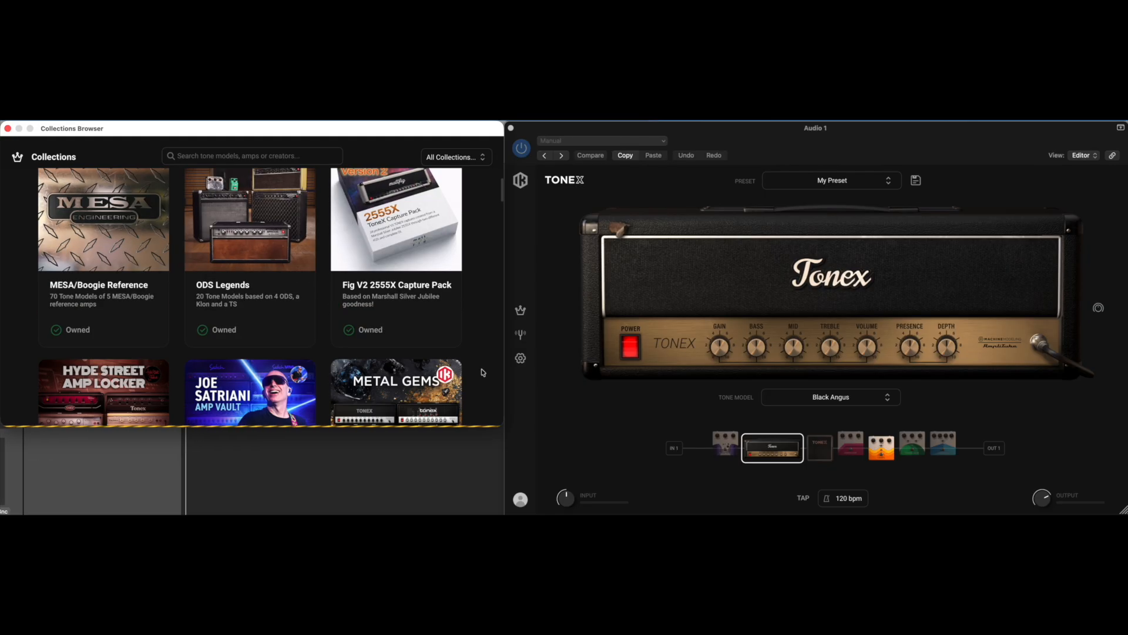
- Browse the collection cards again, from MESA/Boogie Reference back up to Brown Panel and Signature+ Collection
scroll(483, 372, up, 3)
scroll(483, 372, down, 3)
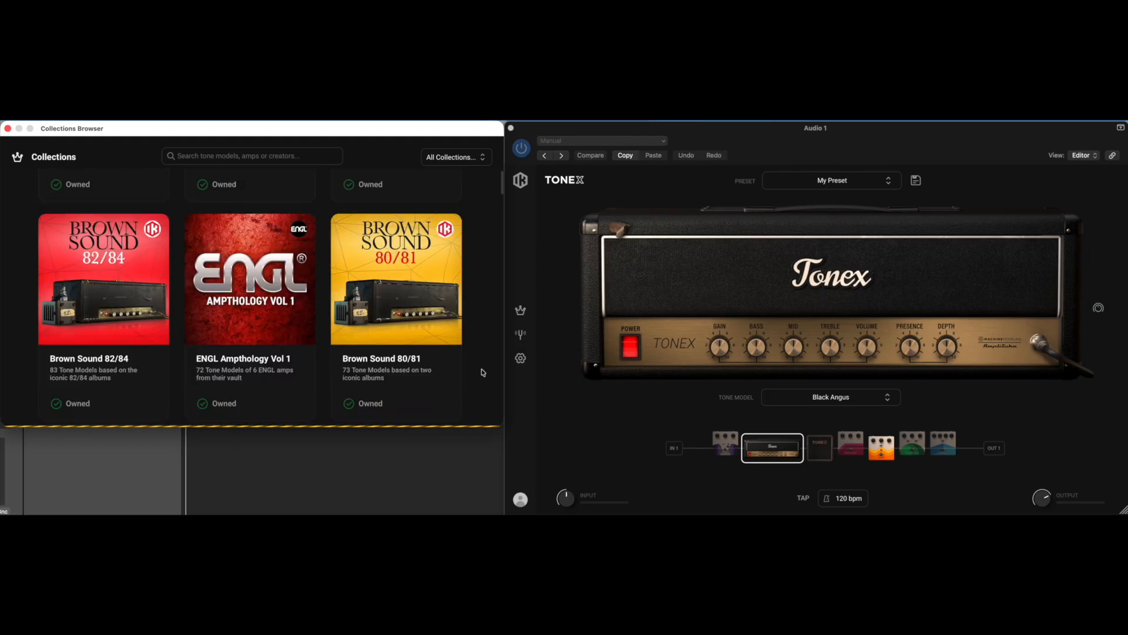
scroll(484, 372, up, 3)
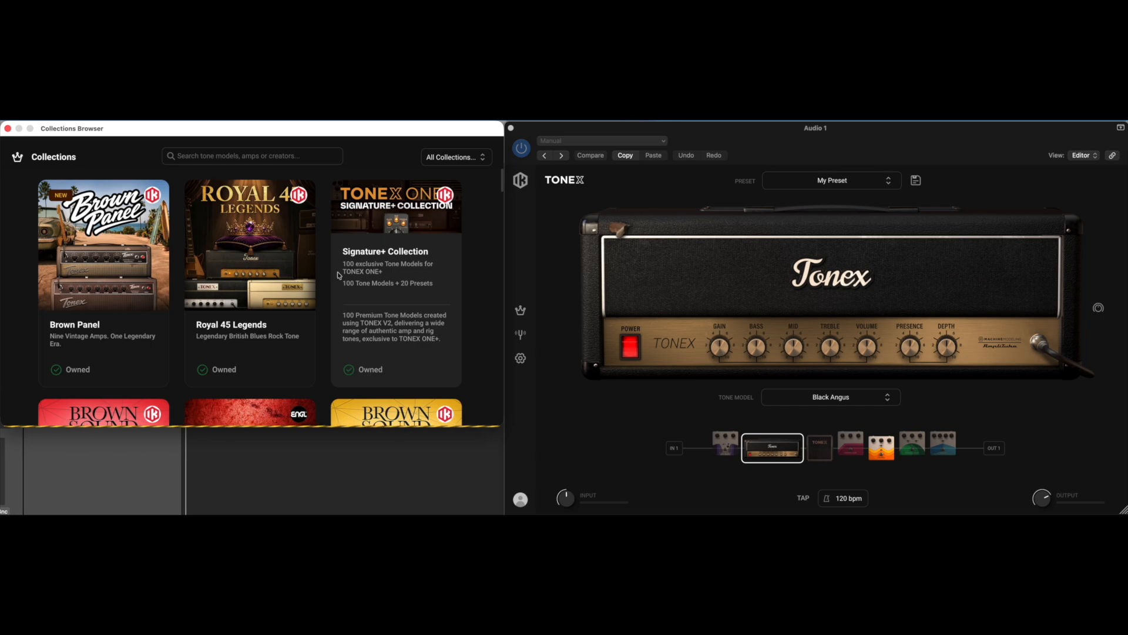
- View the tuner and the preferences for tempo source, tuning mode and A4 reference, and close both
click(21, 301)
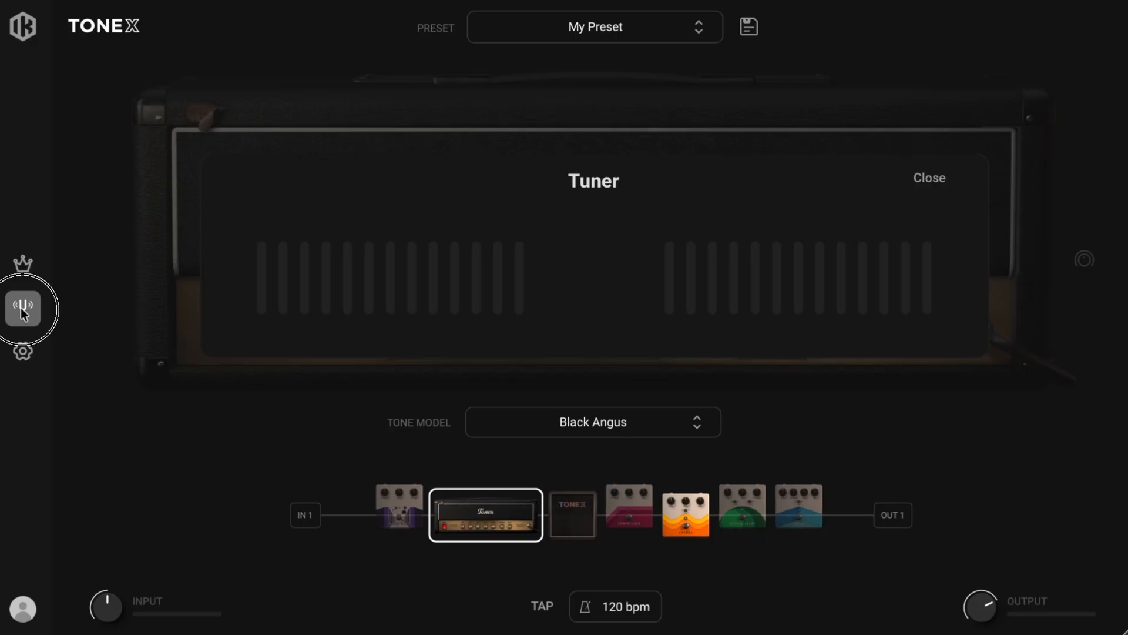
click(22, 306)
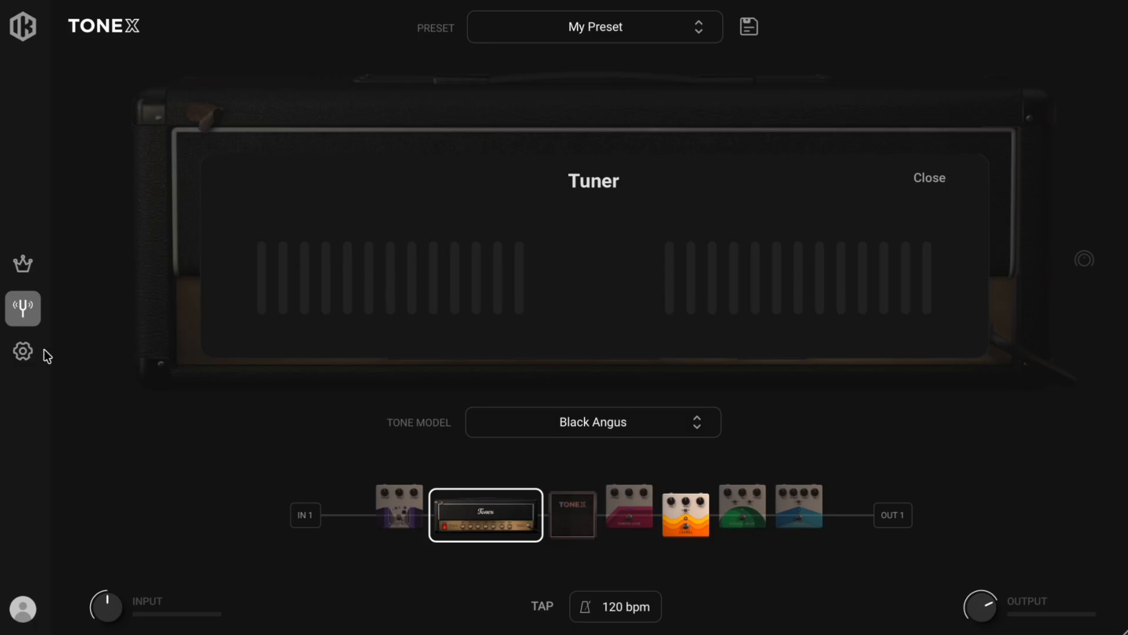
click(20, 353)
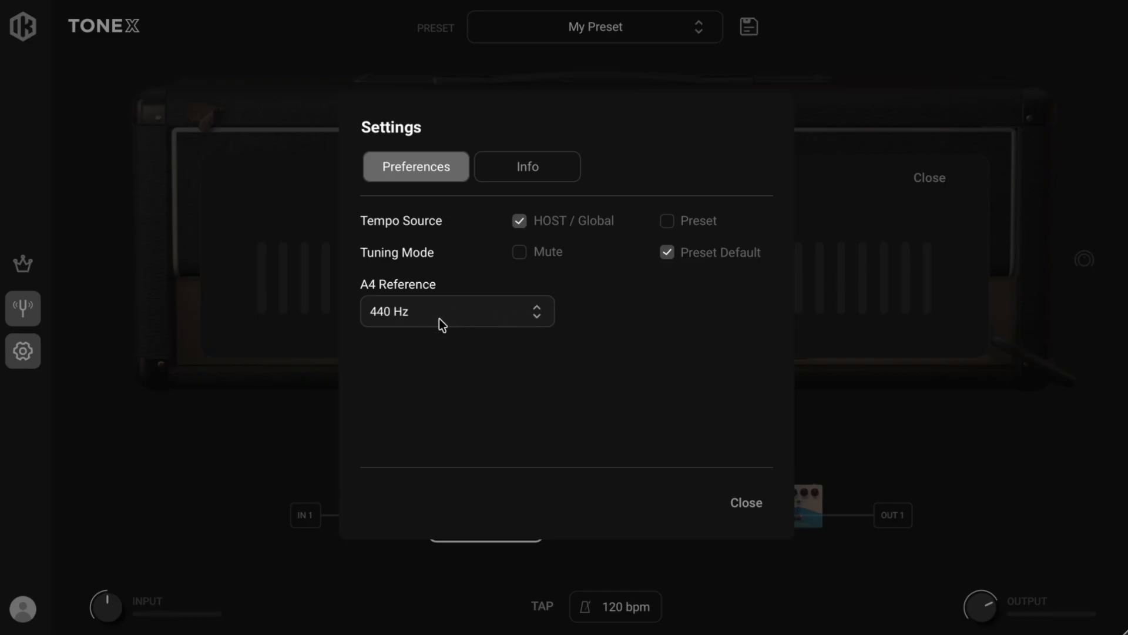
click(746, 503)
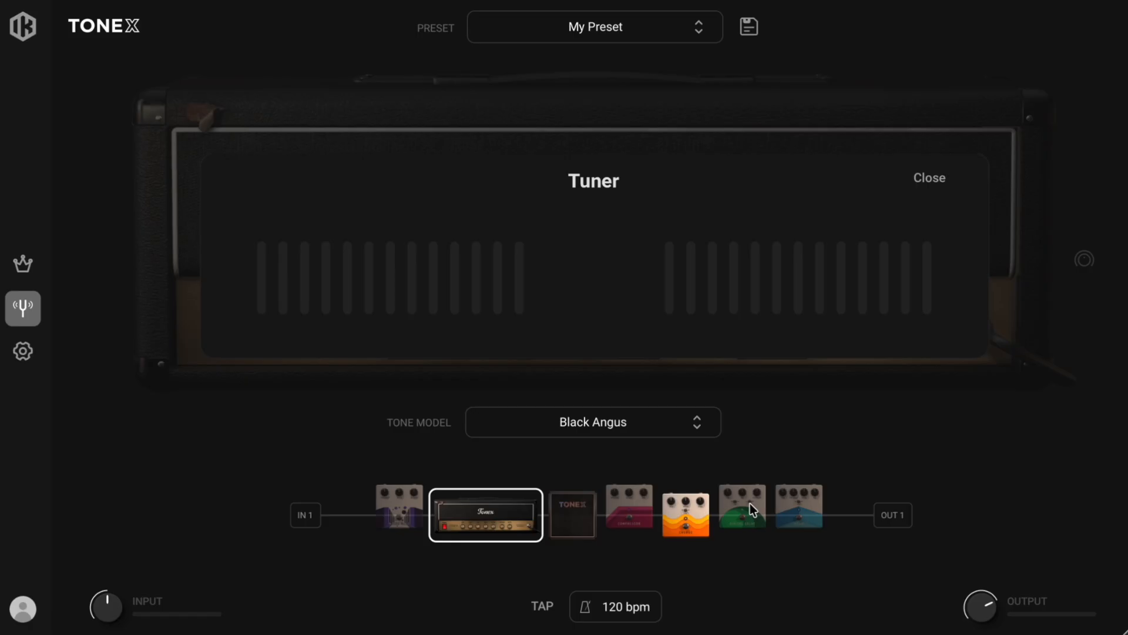
click(22, 307)
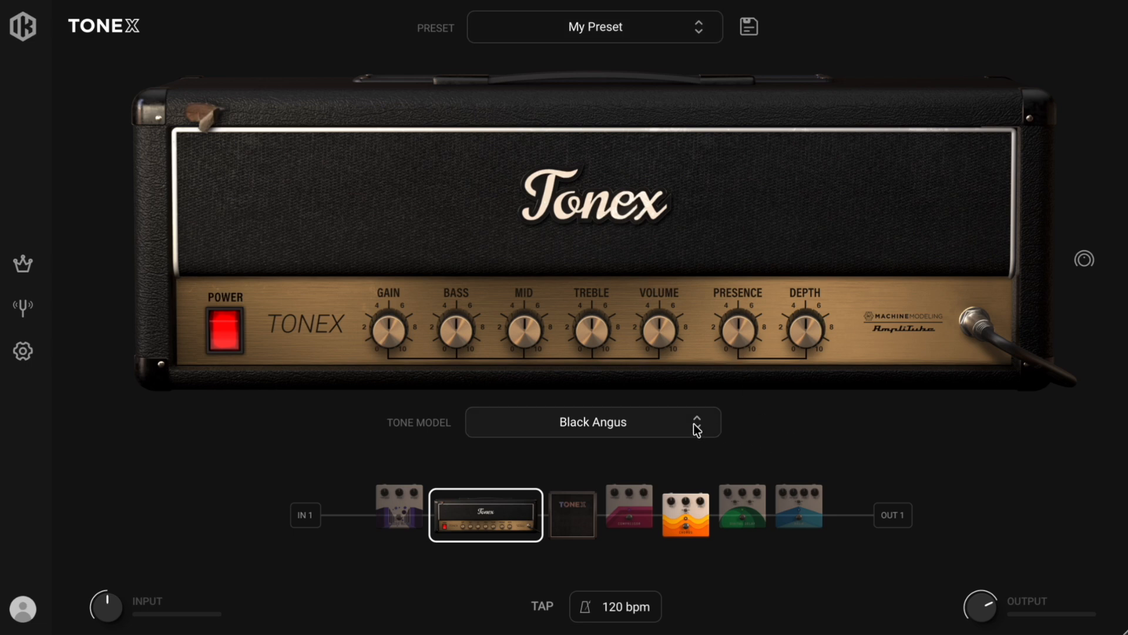
- Open the Tone Model Amp Browser and expand the purchased Signature Collections in its library
click(652, 423)
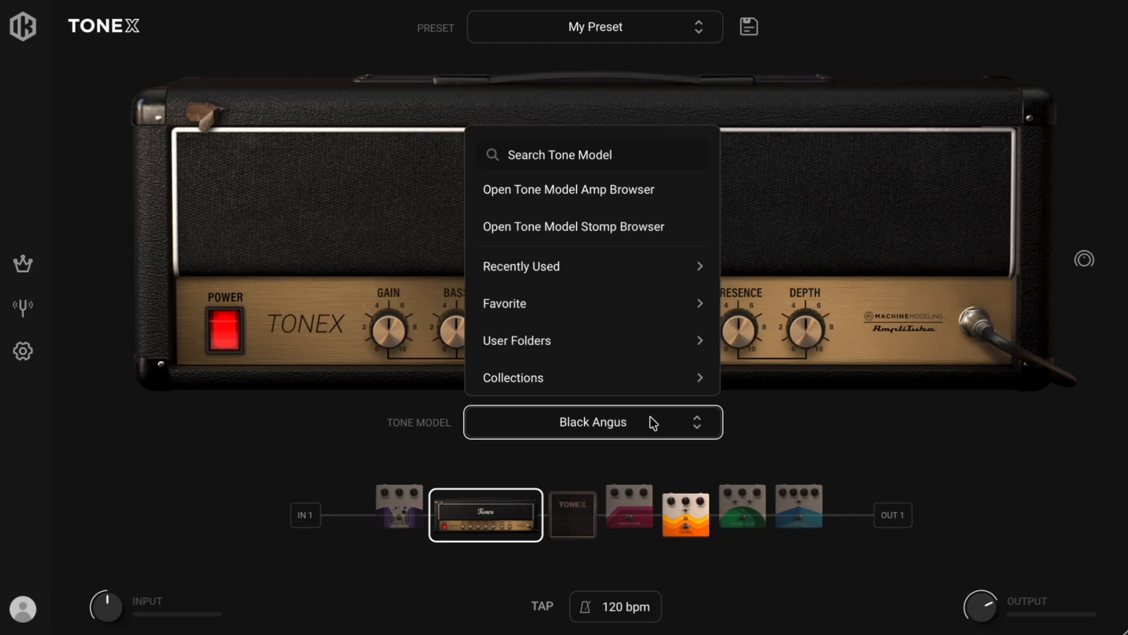
mouse_move(604, 250)
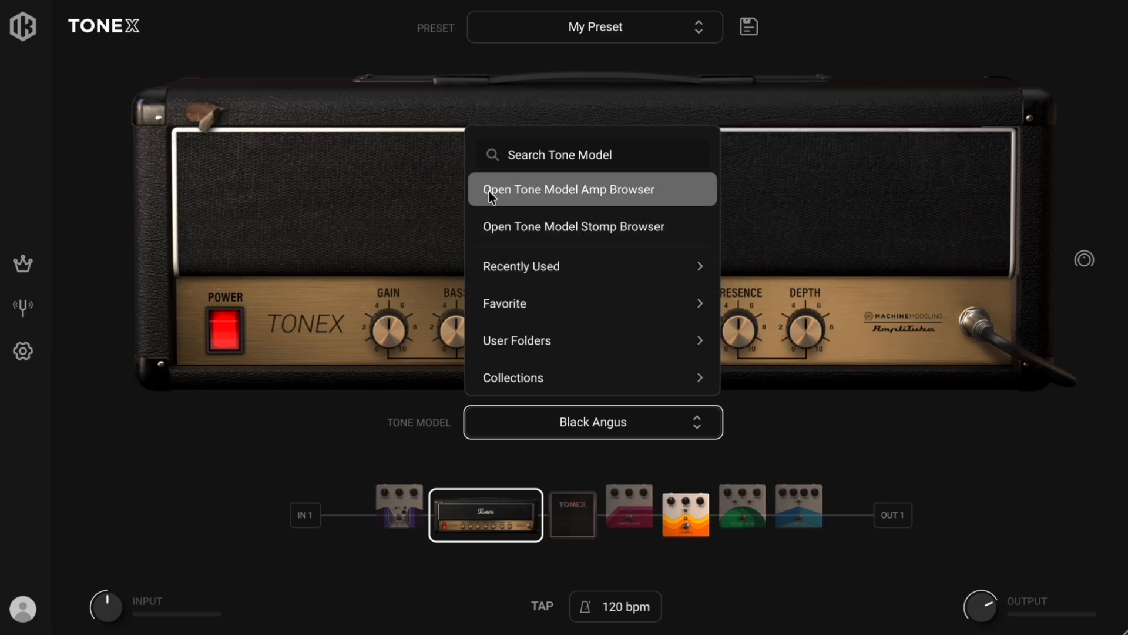
click(616, 188)
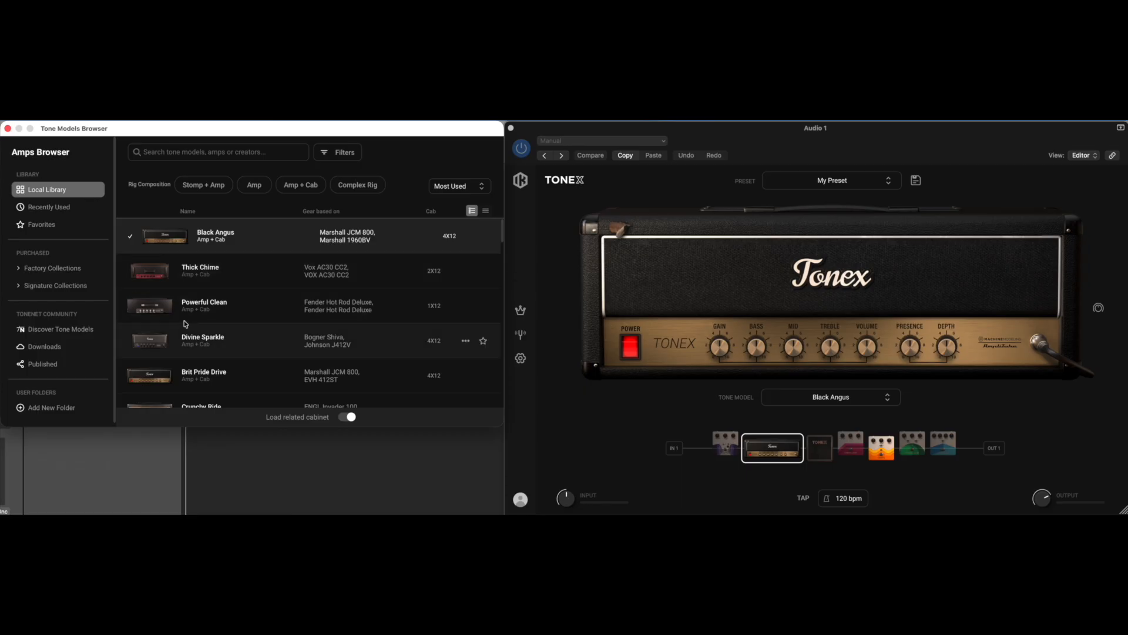
click(19, 269)
click(18, 269)
click(17, 287)
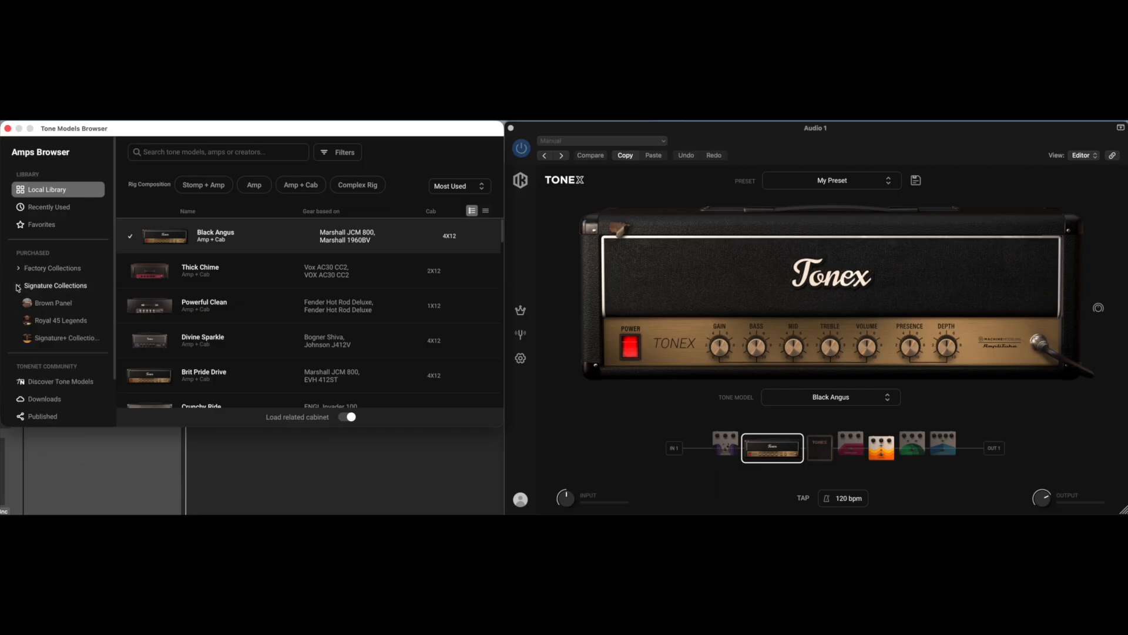
- Load the Lower The Curtain tone model from the Brown Panel collection
click(54, 304)
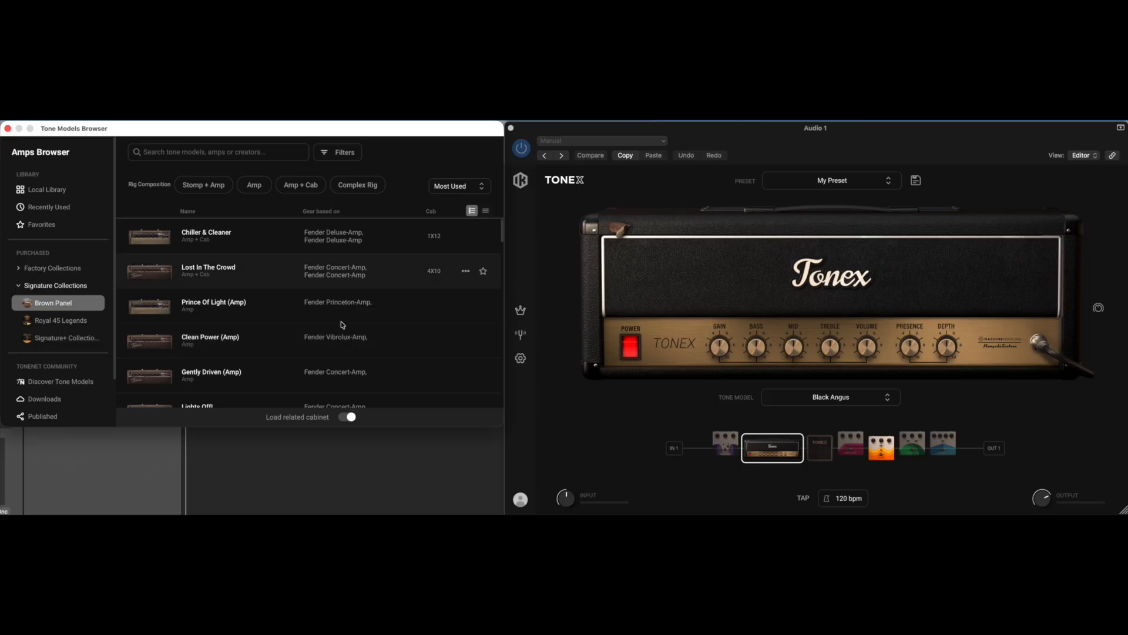
scroll(345, 348, down, 5)
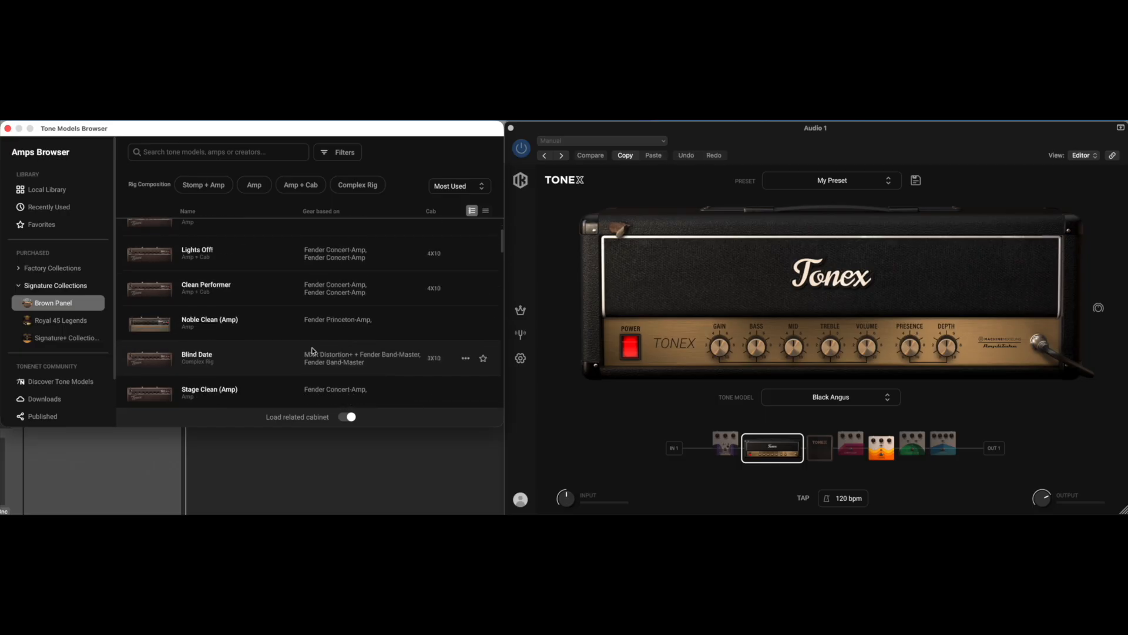
scroll(317, 314, down, 5)
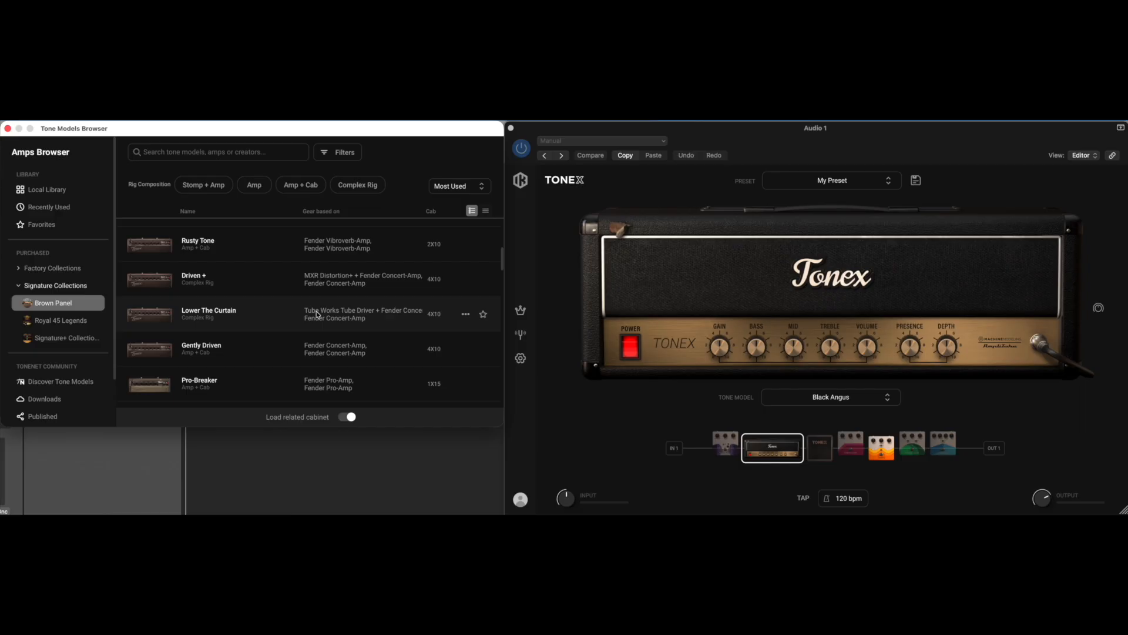
double_click(327, 318)
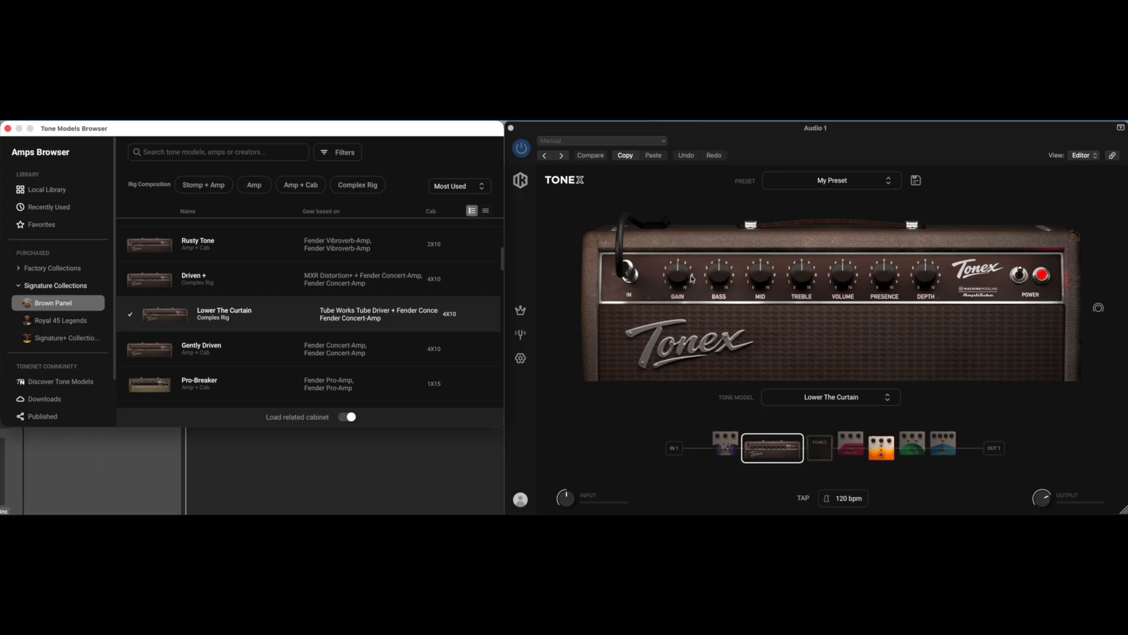
- Try out the amp's Gain, Bass, Mid, Treble and Presence knobs, bringing Bass to about 3.8
drag(676, 272, 672, 255)
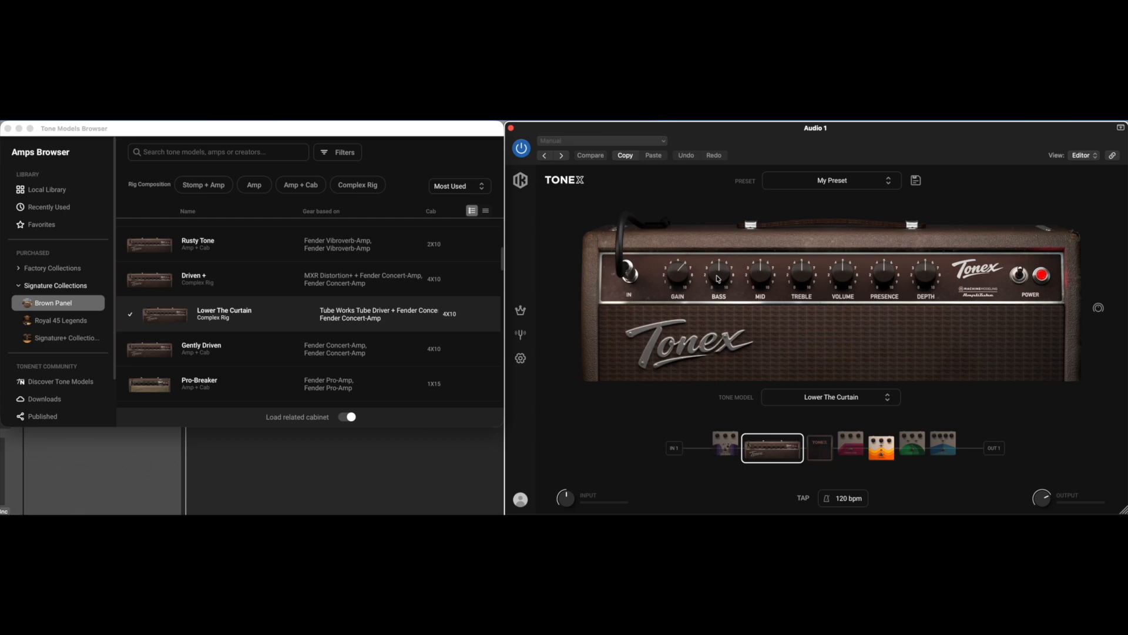
drag(718, 278, 721, 295)
drag(813, 273, 832, 307)
drag(879, 278, 932, 236)
drag(758, 276, 722, 292)
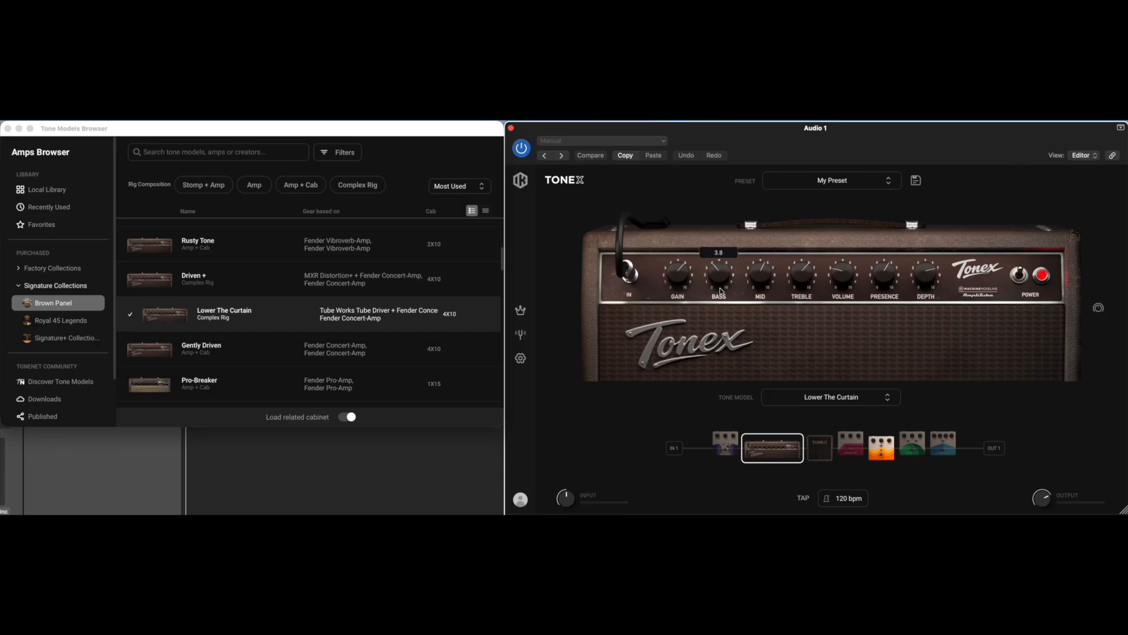
- Load the Pro-Breaker tone model and view the Royal 45 Legends and Signature+ collections, collapsing the Signature Collections list
click(321, 387)
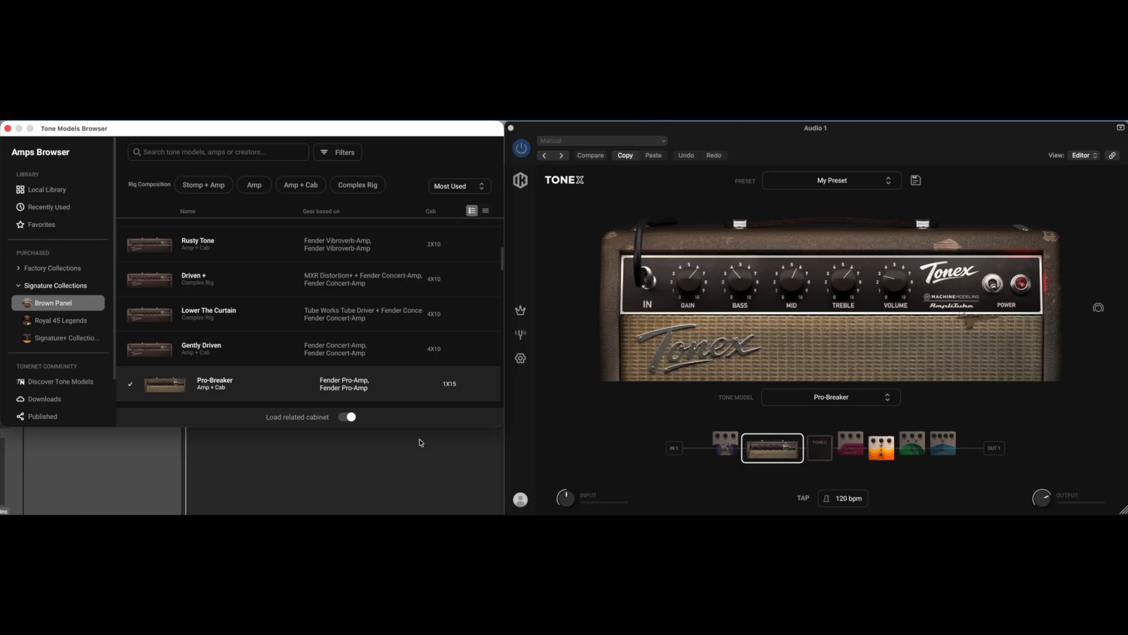
click(61, 322)
click(65, 337)
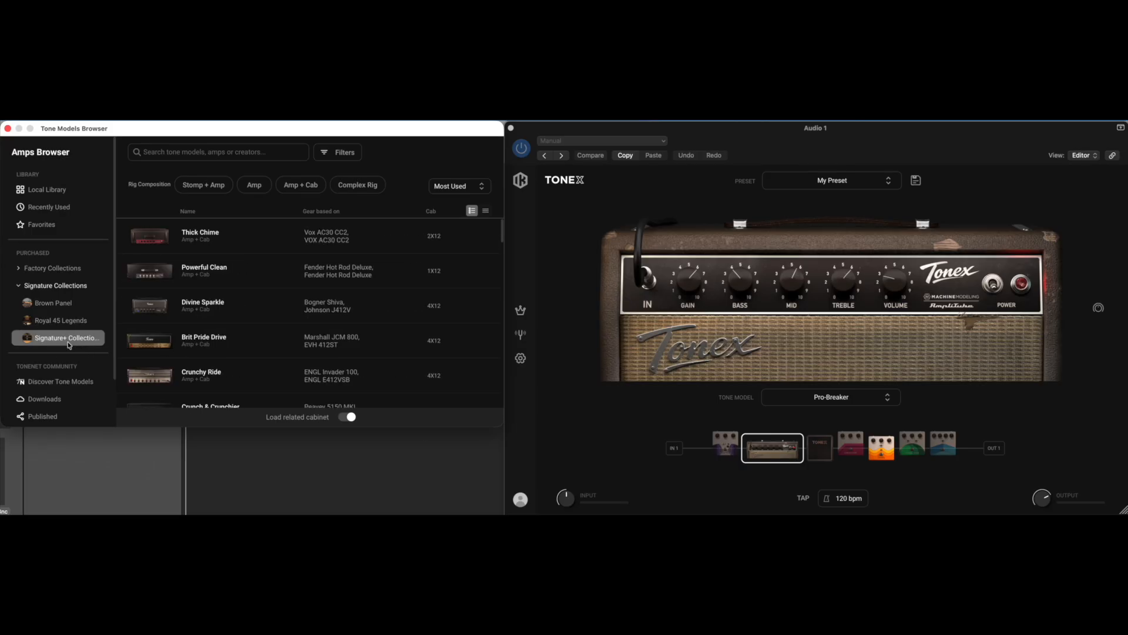
click(19, 286)
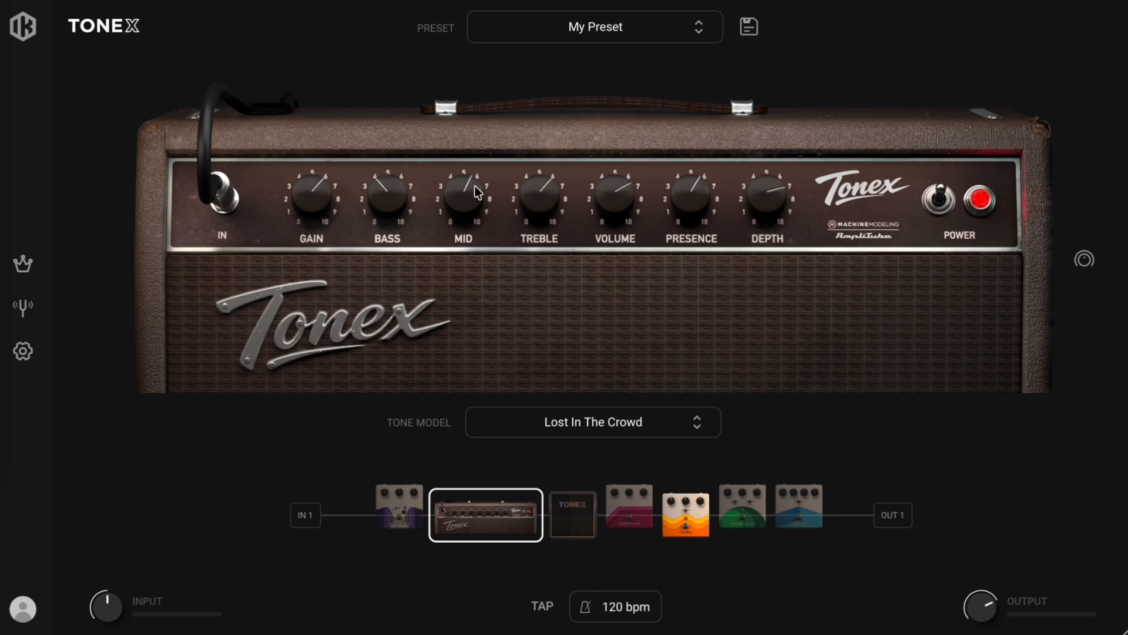
- Review the Save Preset dialog's name, location and character options, and cancel without saving
click(750, 32)
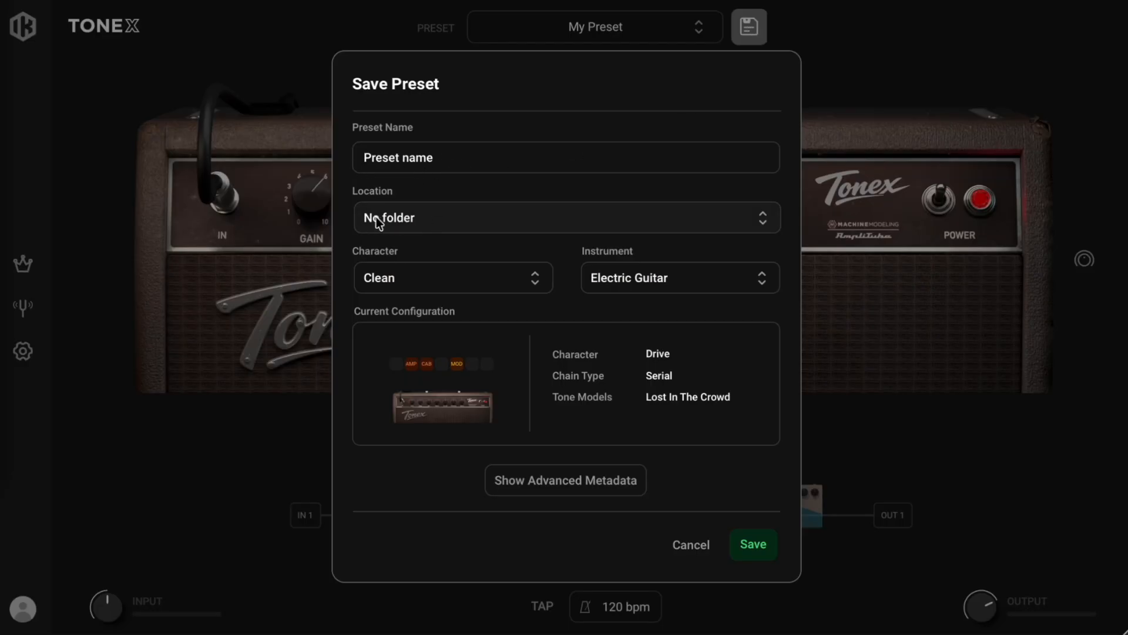
click(441, 216)
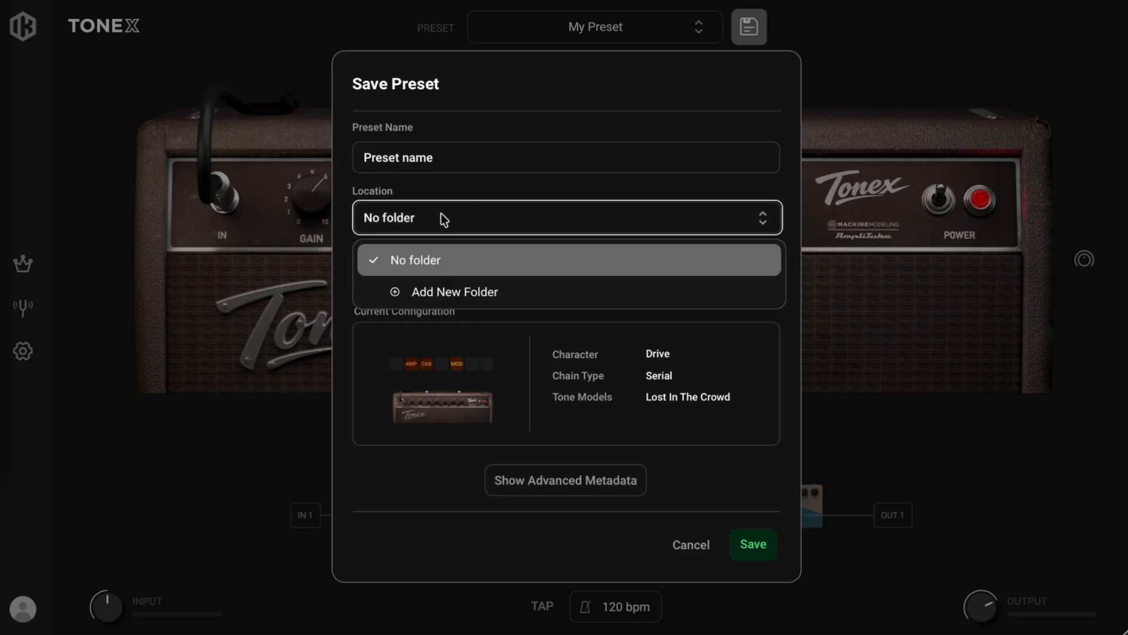
click(639, 68)
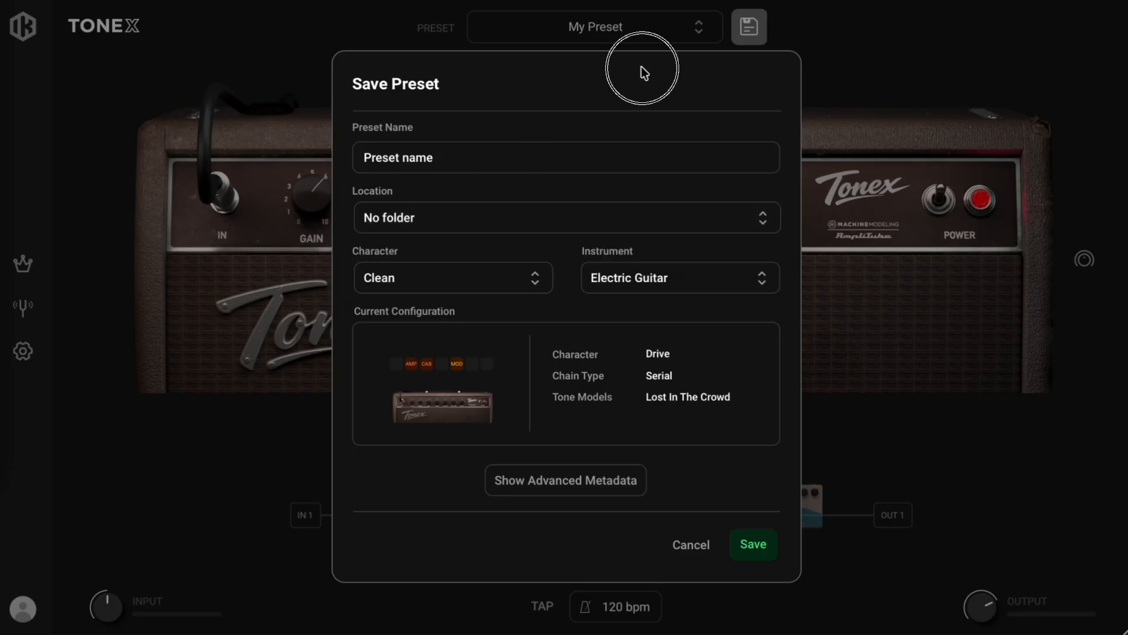
click(492, 287)
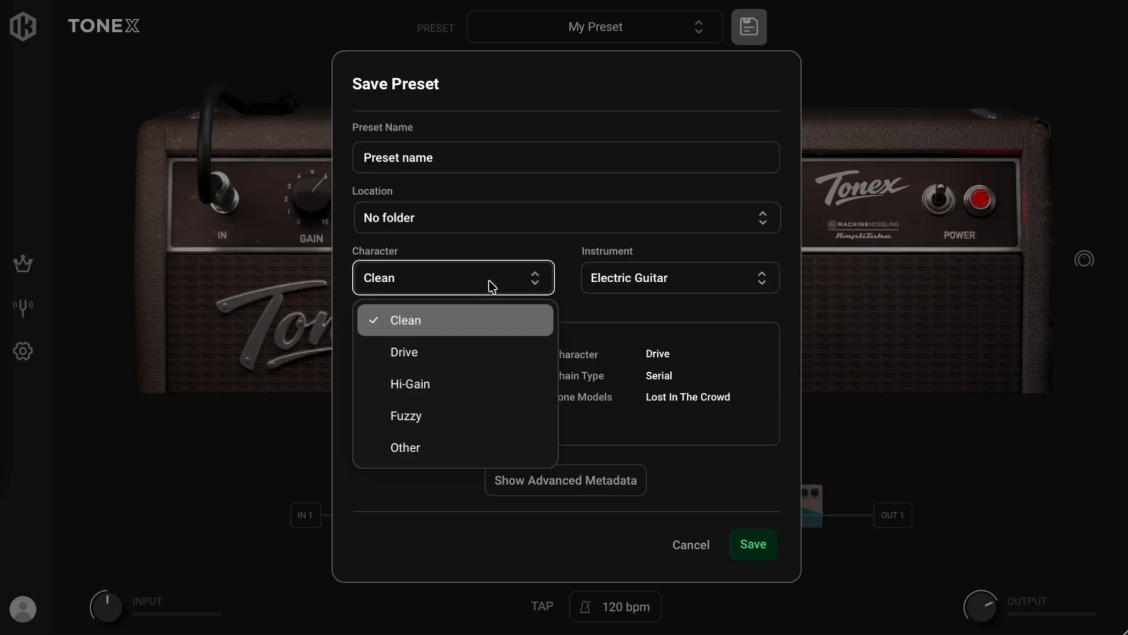
click(598, 143)
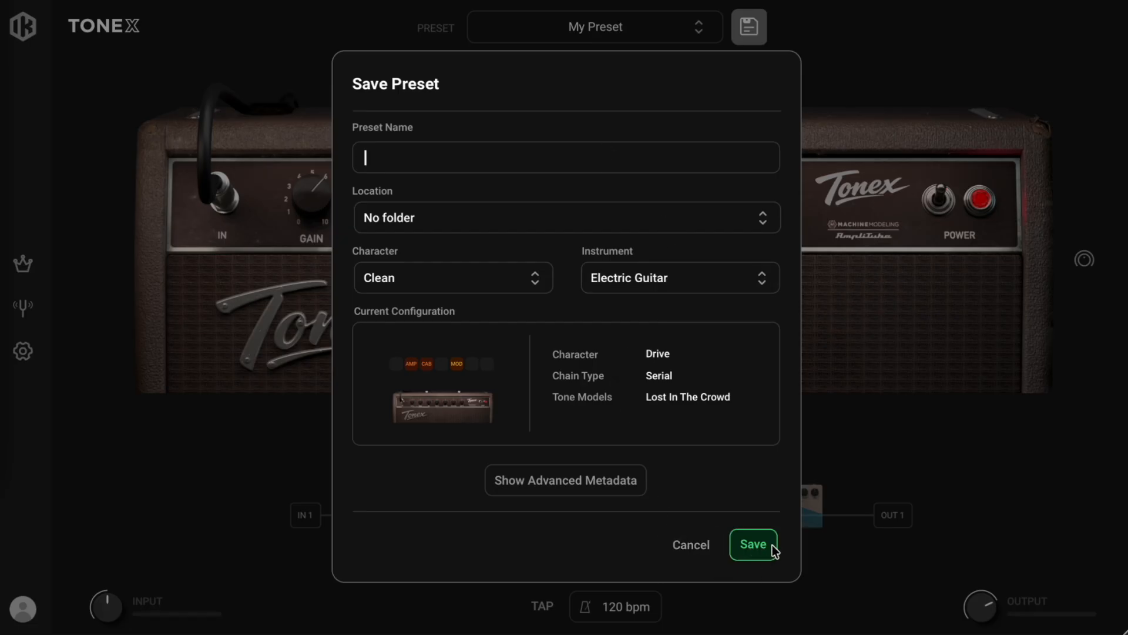
click(705, 547)
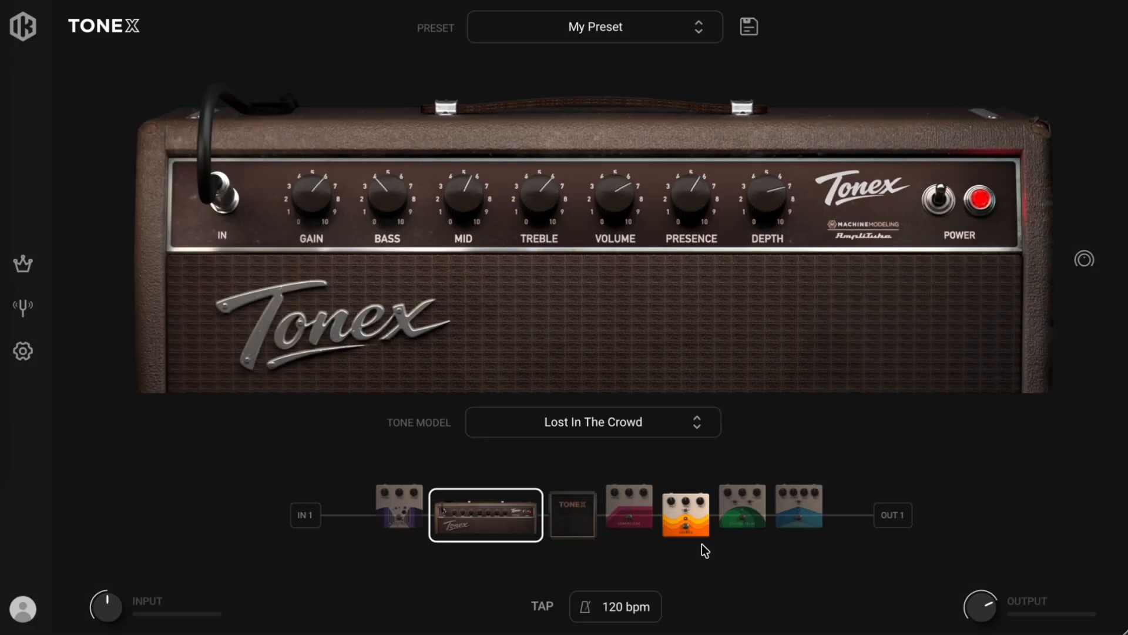